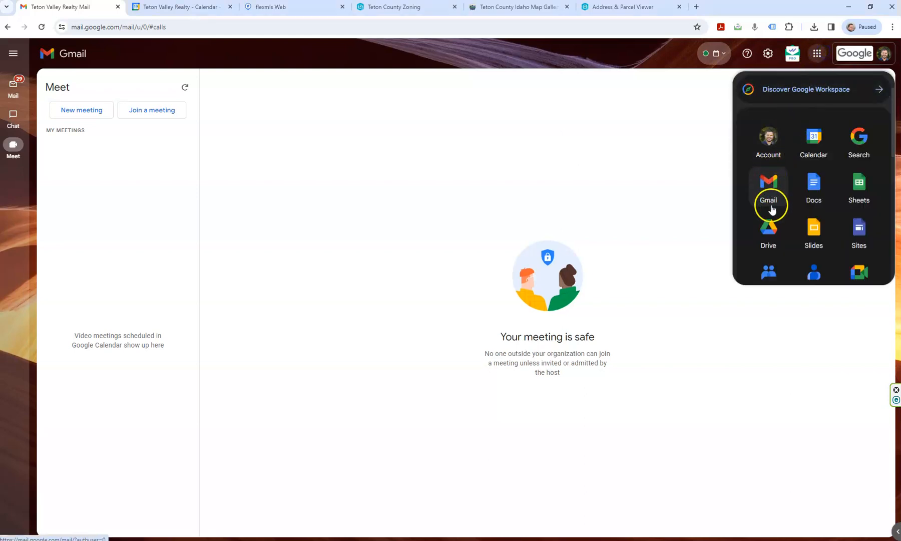
Switch to Google Drive and review who has access to the agent's Transactions folder in My Drive
left_click(769, 229)
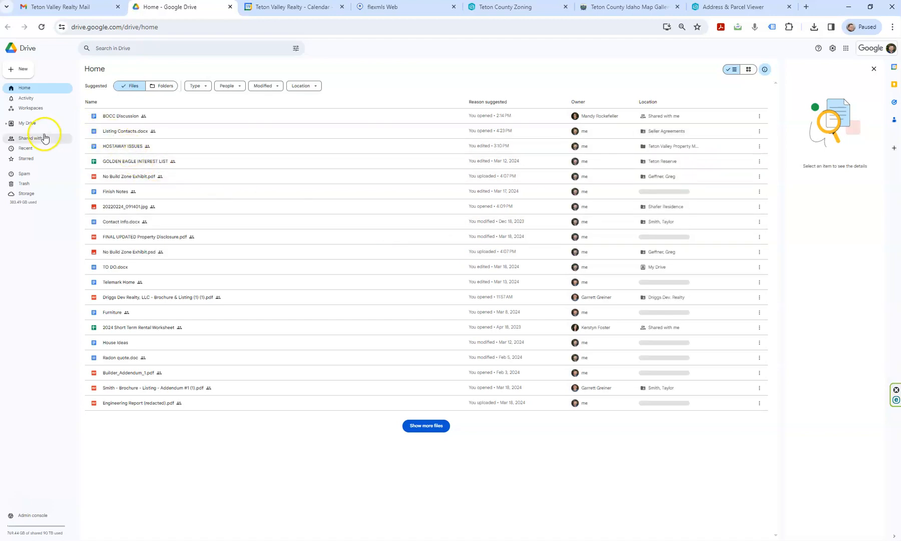
left_click(33, 123)
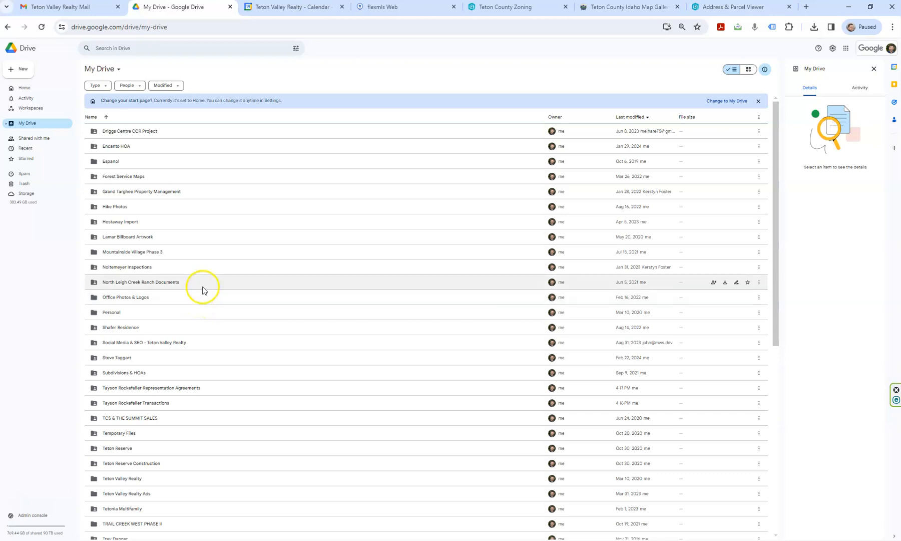
right_click(158, 400)
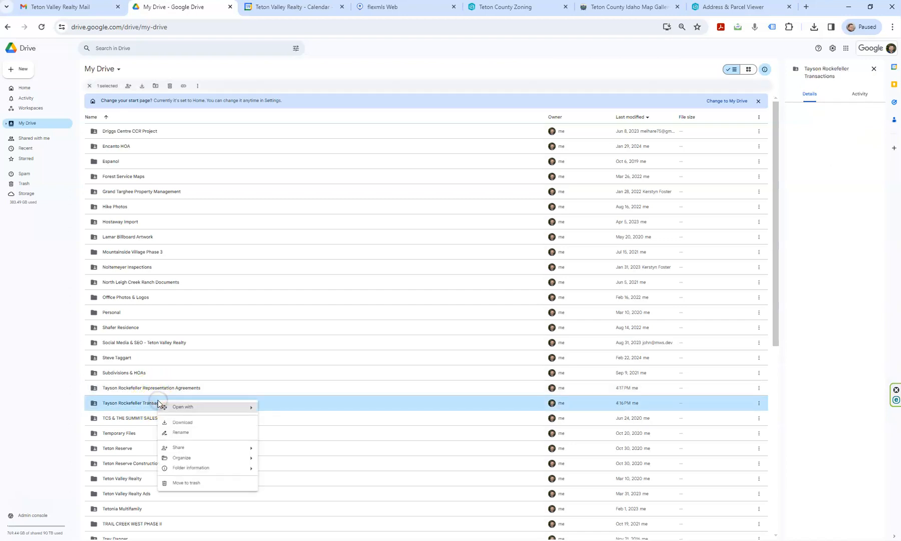
mouse_move(248, 449)
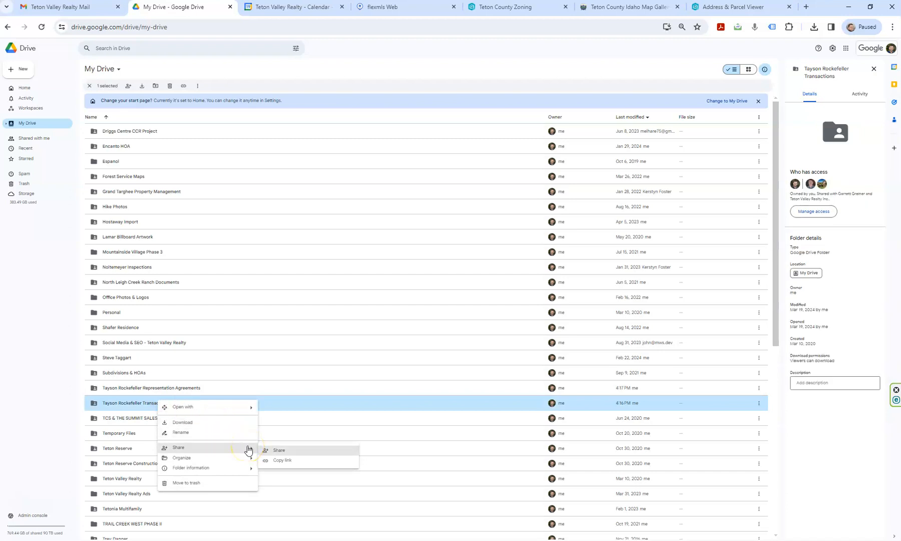
left_click(274, 450)
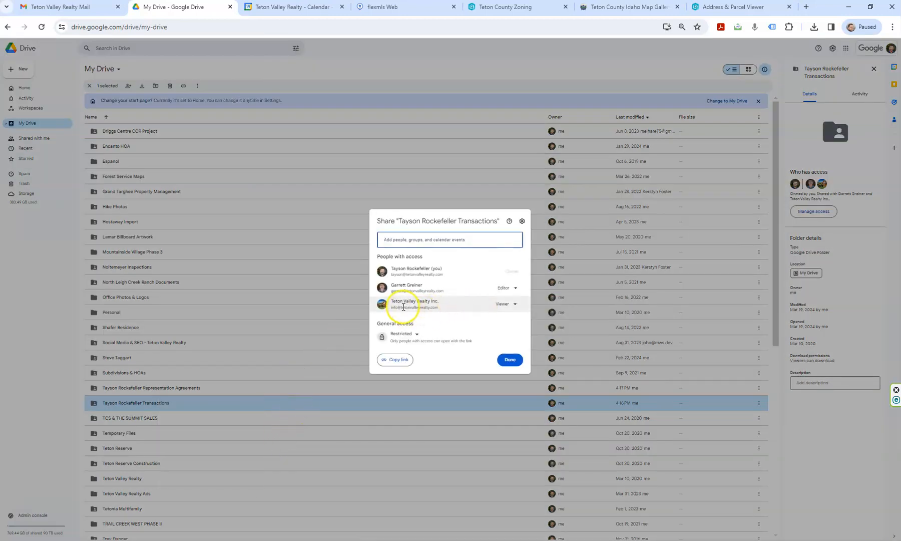
mouse_move(410, 307)
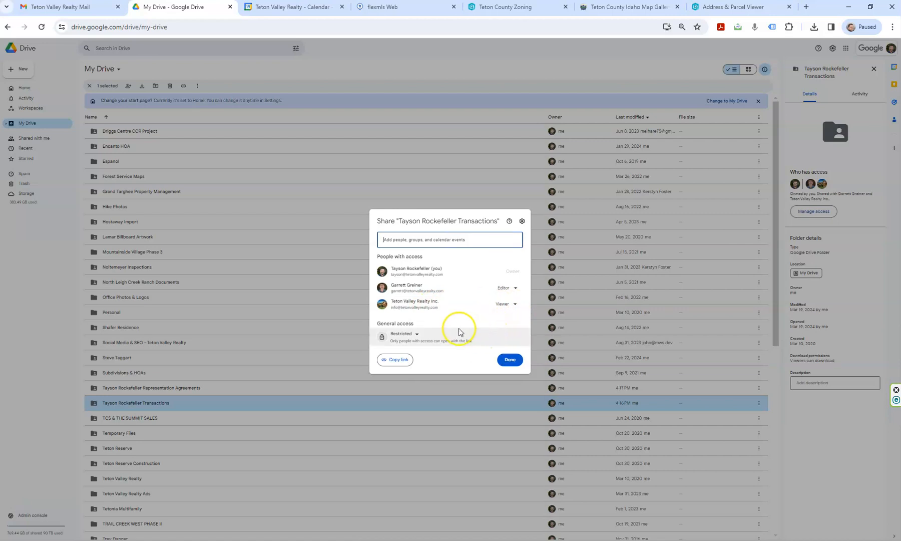
left_click(510, 359)
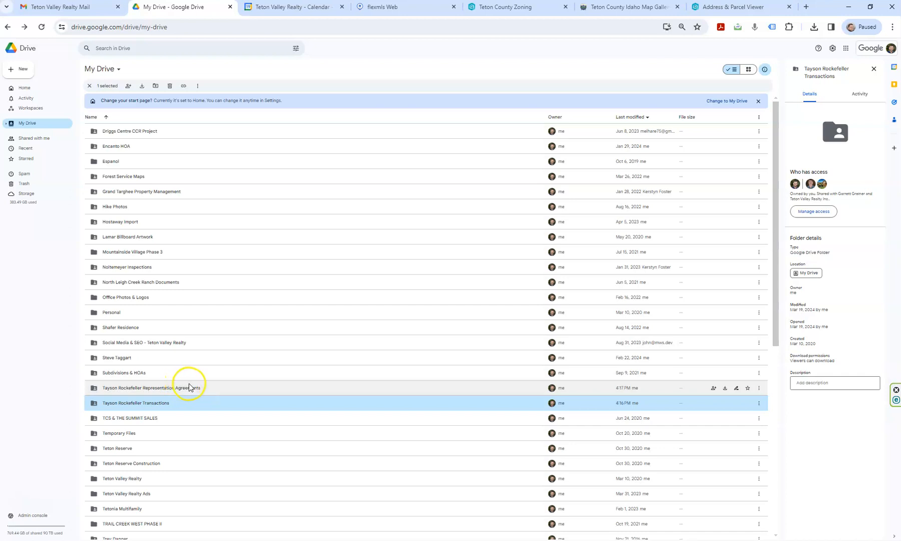
Examine the Seller Agreements folder inside Representation Agreements, including its Active, Closed, Expired, client and legacy subfolders
double_click(144, 388)
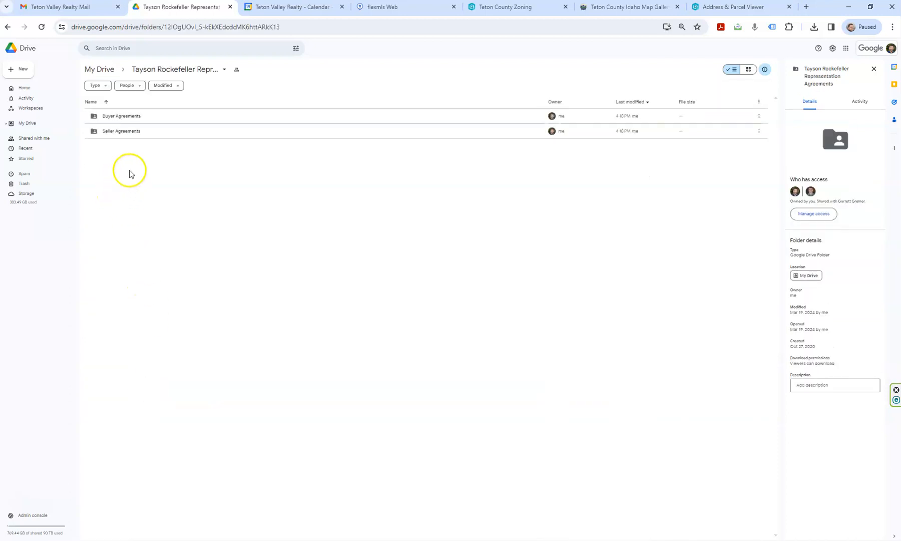
double_click(127, 133)
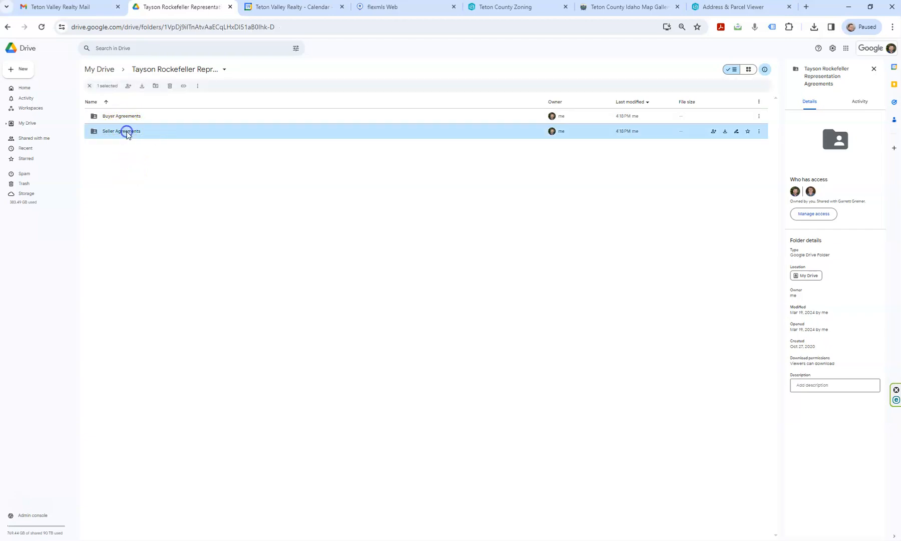
left_click(129, 116)
left_click(127, 130)
left_click(123, 146)
left_click(106, 164)
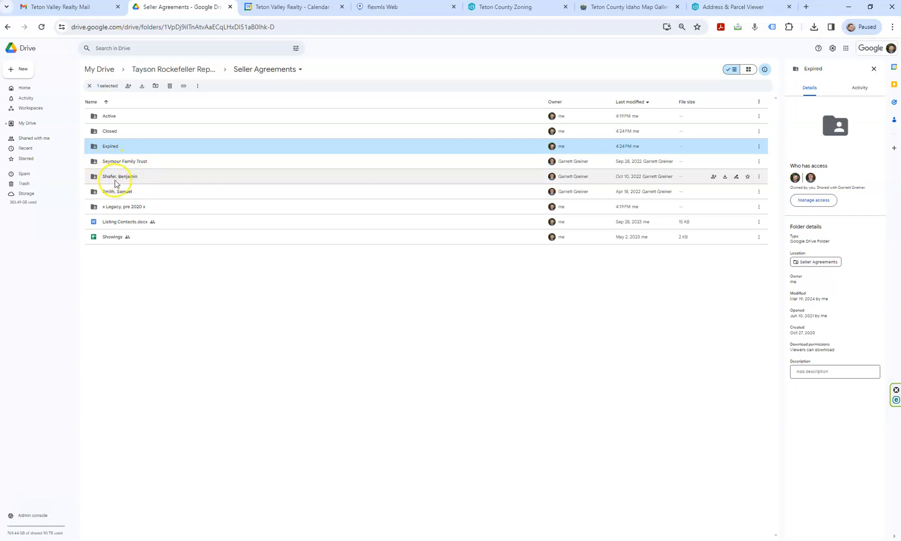
mouse_move(111, 177)
left_mouse_down()
mouse_move(131, 114)
mouse_move(115, 177)
left_mouse_up()
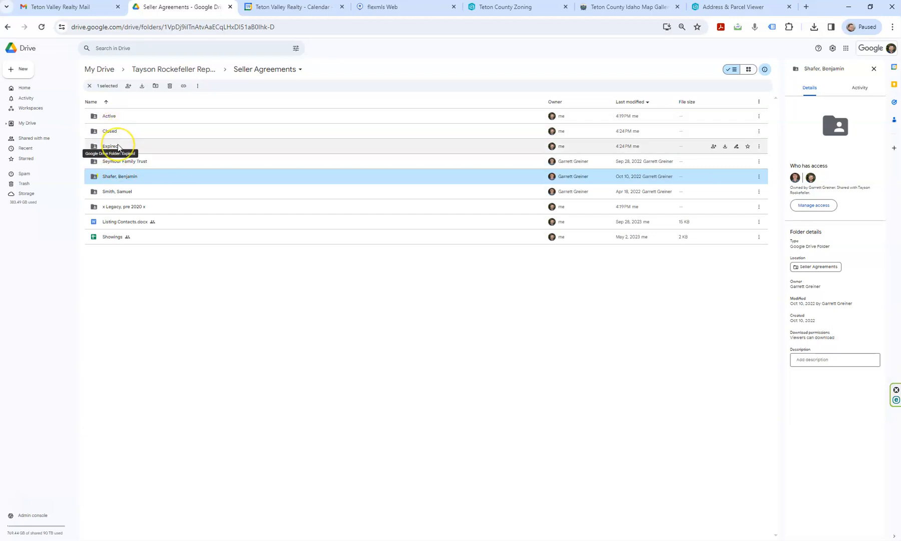
left_click(114, 206)
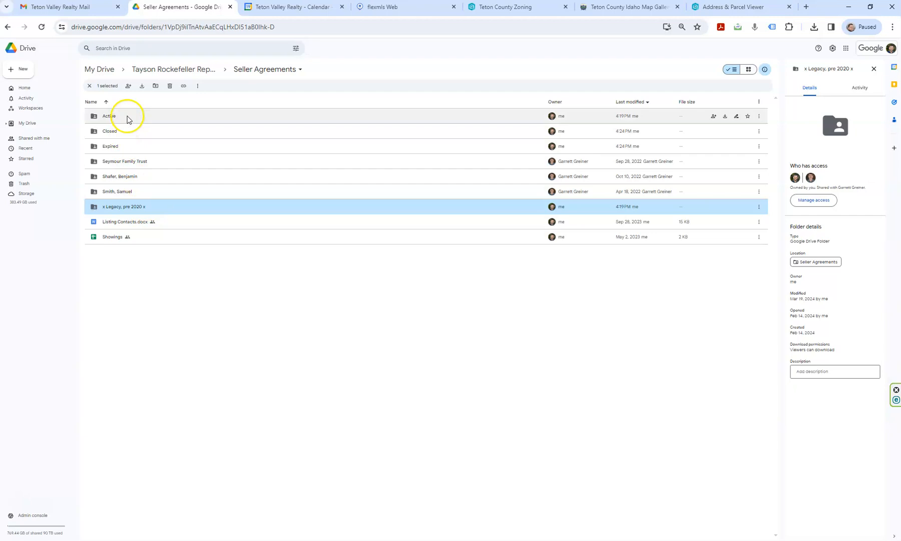
Examine the Buyer Agreements folder inside Representation Agreements, checking its Active, Closed and Expired subfolders
left_click(156, 71)
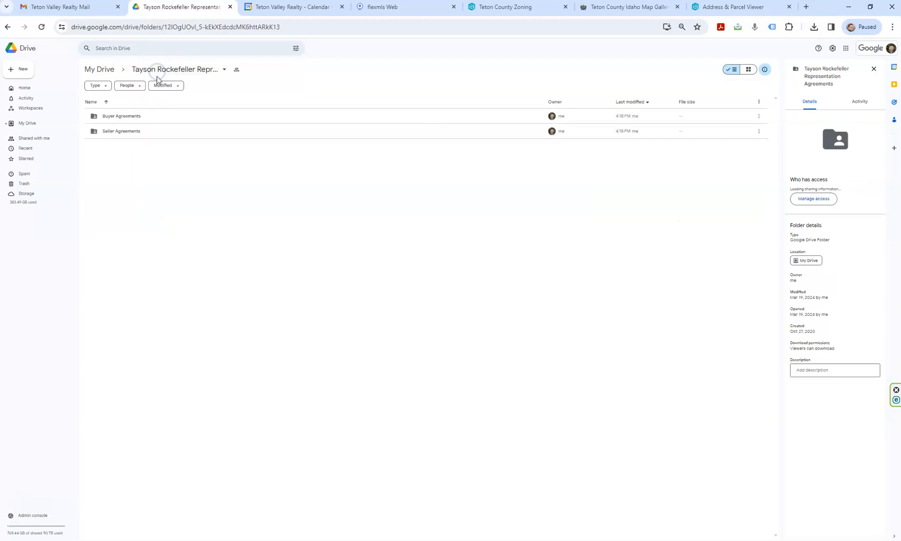
left_click(133, 110)
double_click(136, 116)
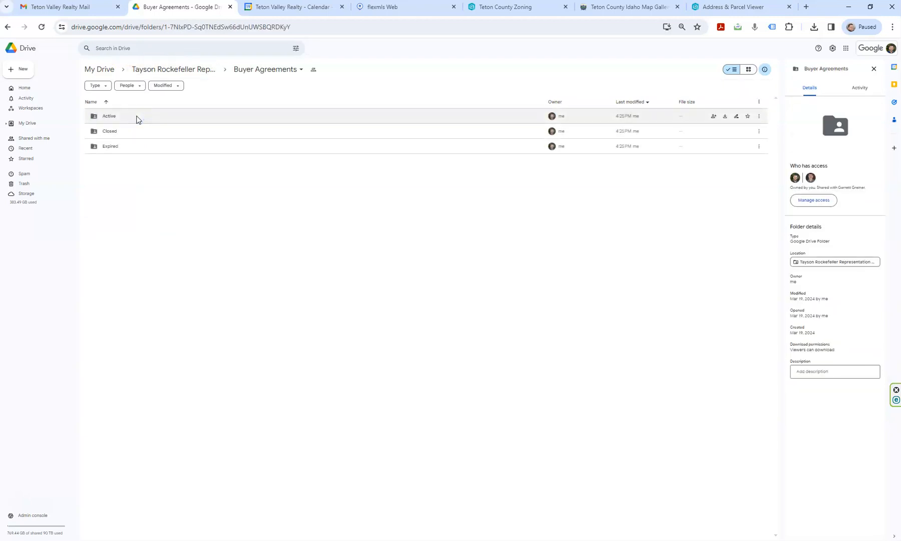
left_click(124, 118)
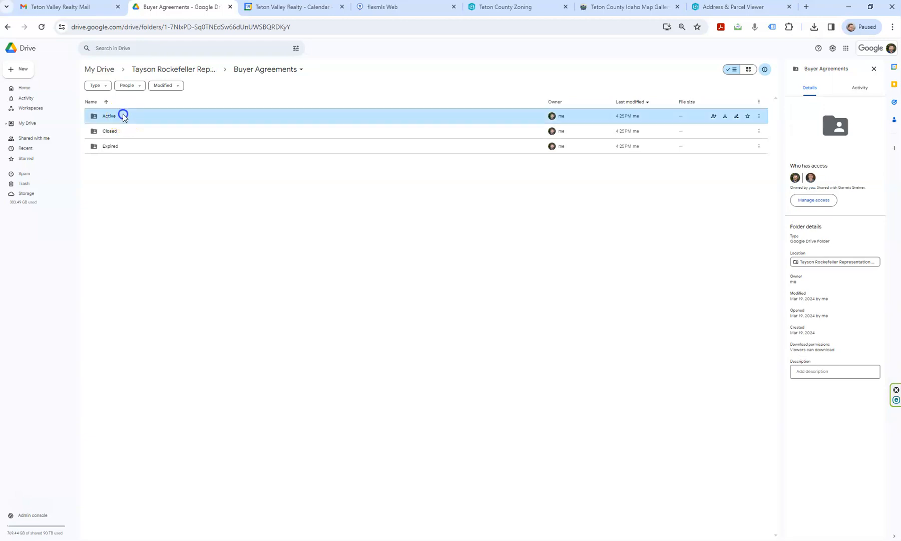
left_click(121, 130)
left_click(125, 146)
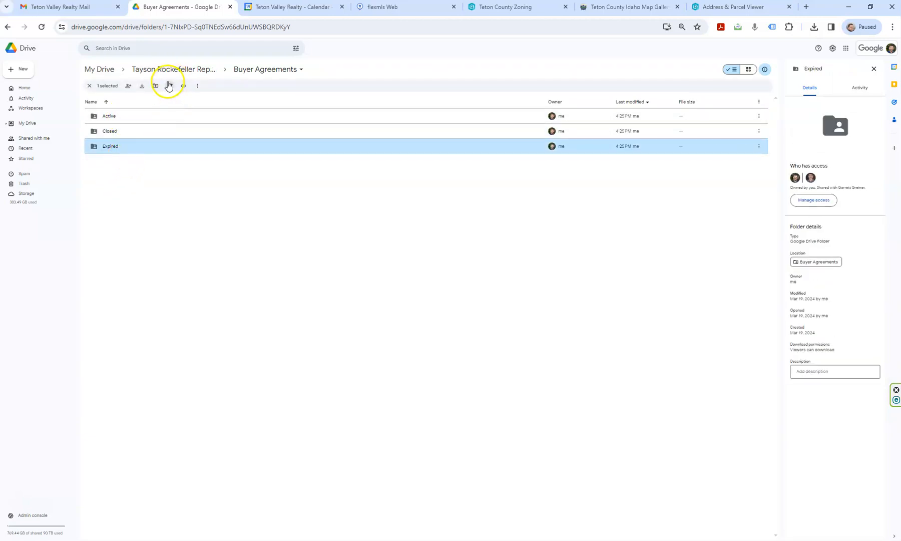
double_click(143, 114)
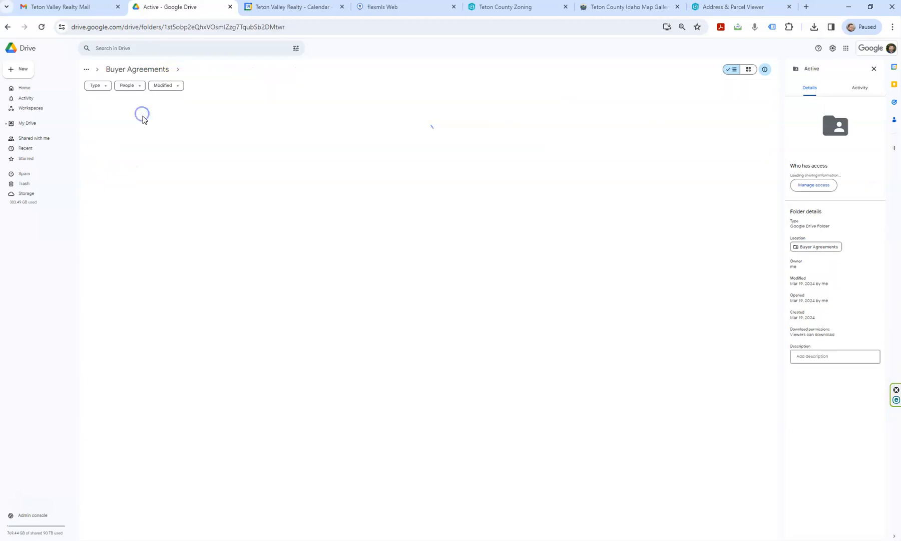
left_click(152, 76)
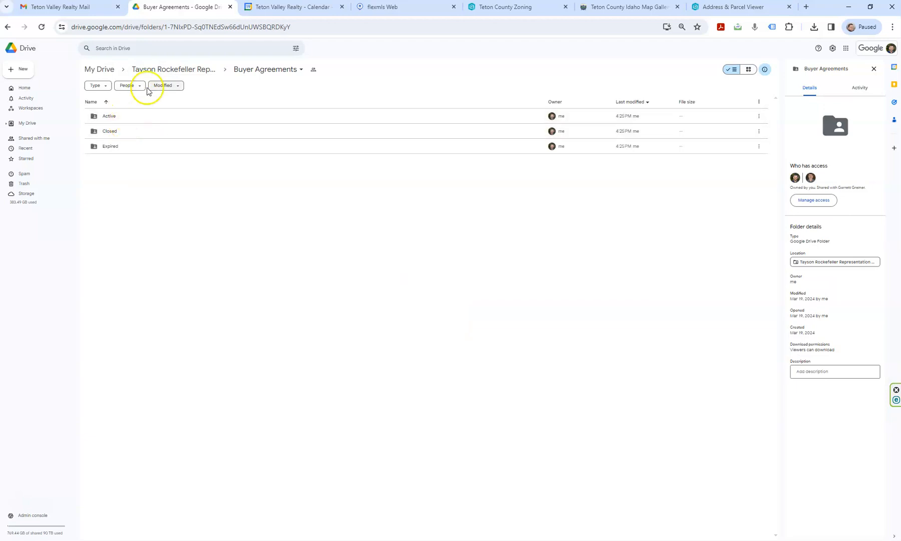
Look through the Active folder under Seller Agreements and inspect the contents of the second client folder
left_click(163, 70)
double_click(129, 132)
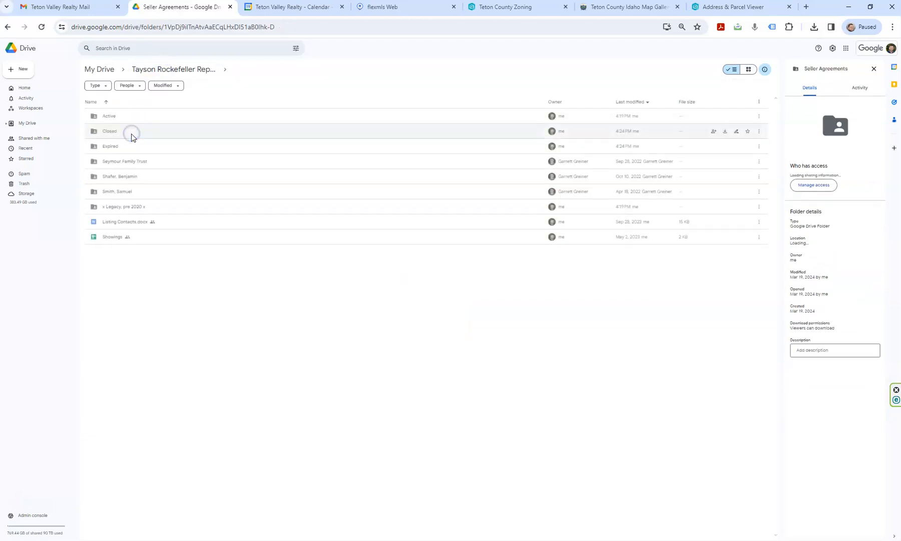
double_click(126, 118)
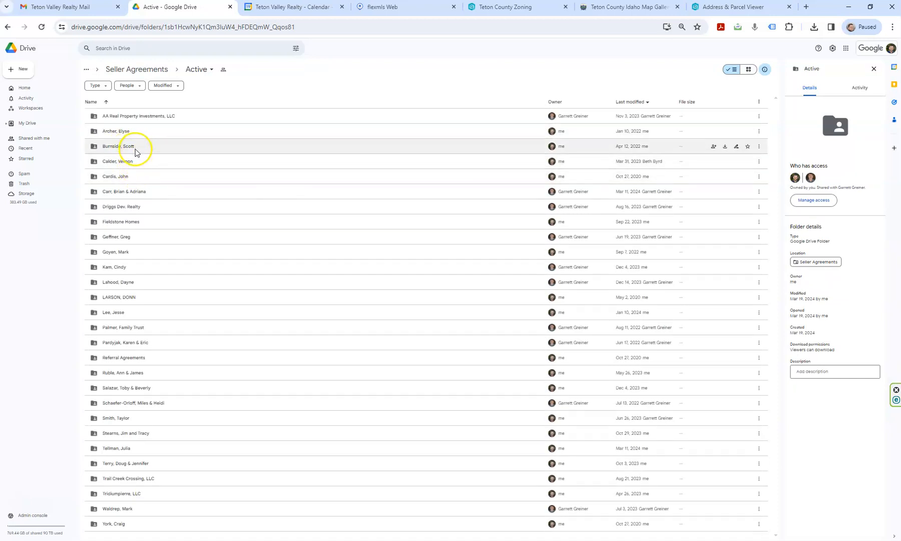
double_click(136, 131)
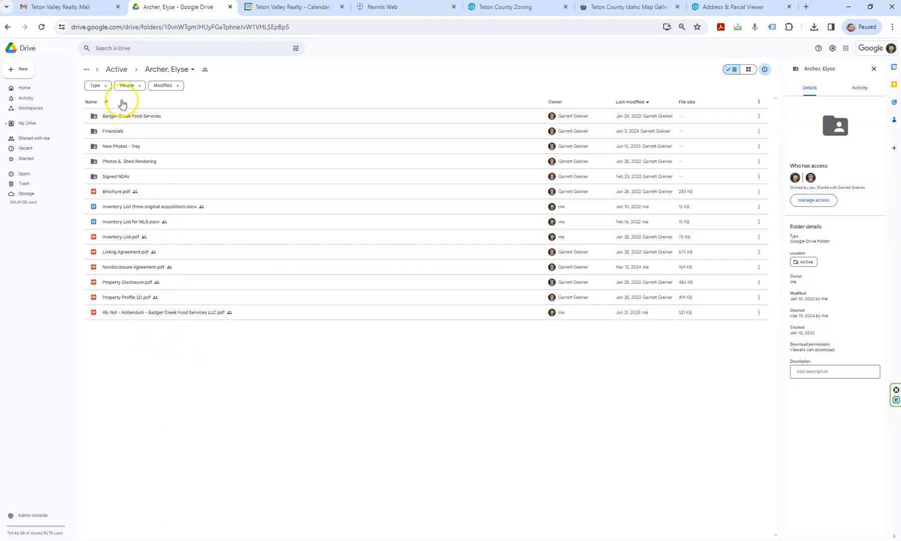
left_click(117, 71)
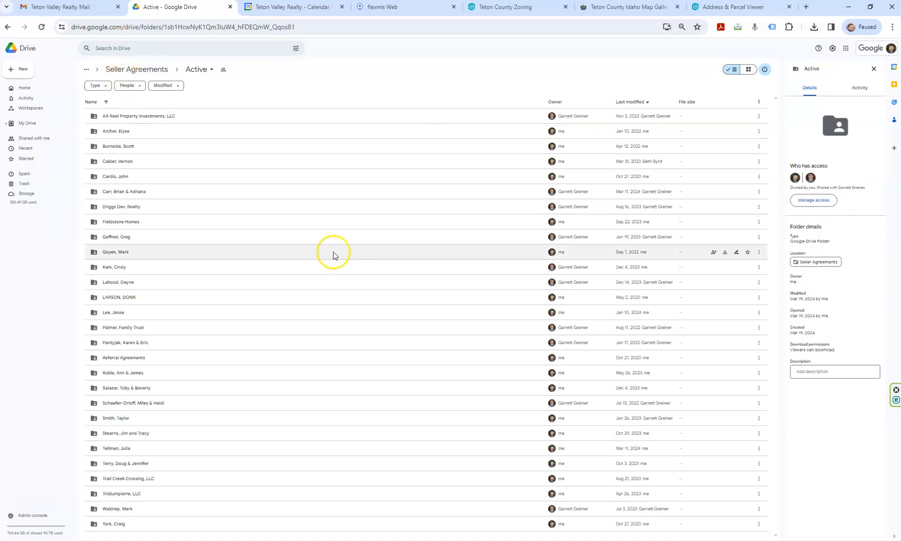
Go back up from the active seller agreements through Representation Agreements to My Drive
left_click(130, 74)
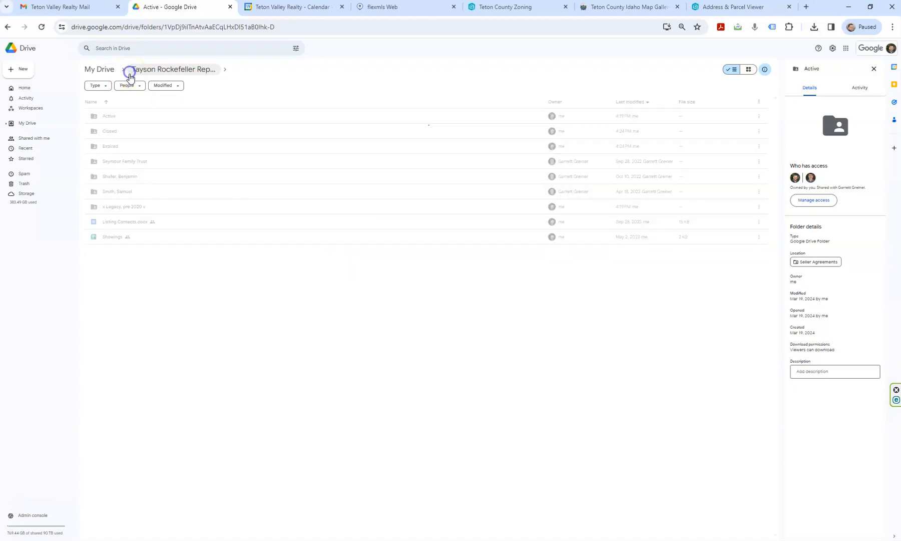
left_click(181, 71)
left_click(151, 71)
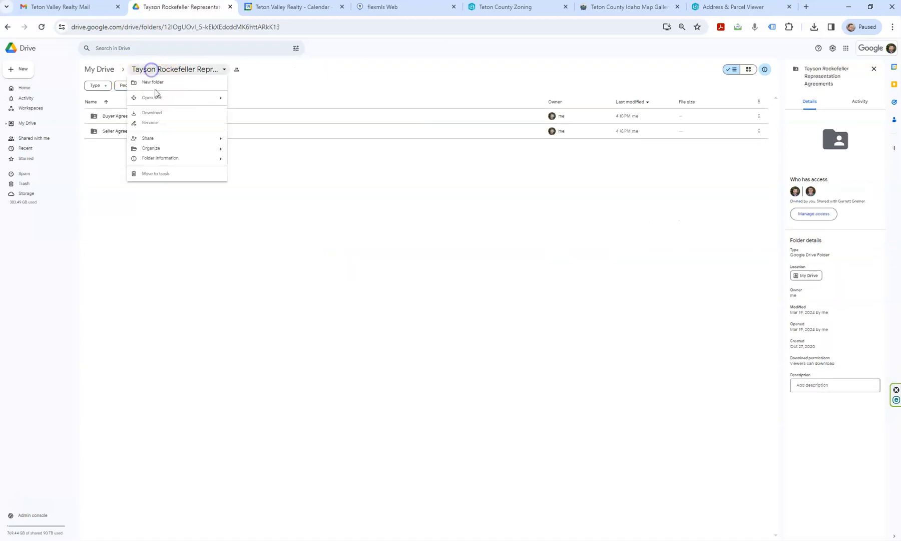
left_click(110, 71)
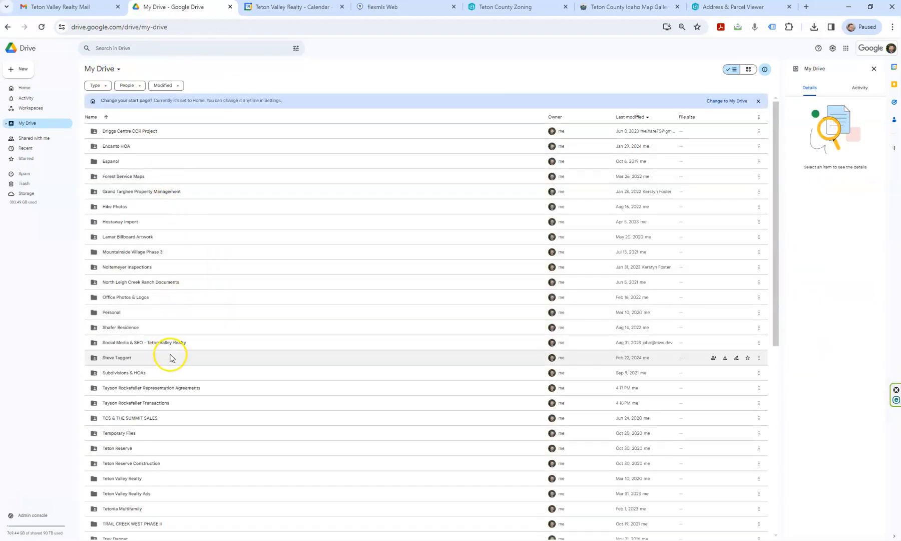
Share the agent's Representation Agreements folder with Teton Valley Realty Inc. as Viewer and send the invitation
right_click(171, 389)
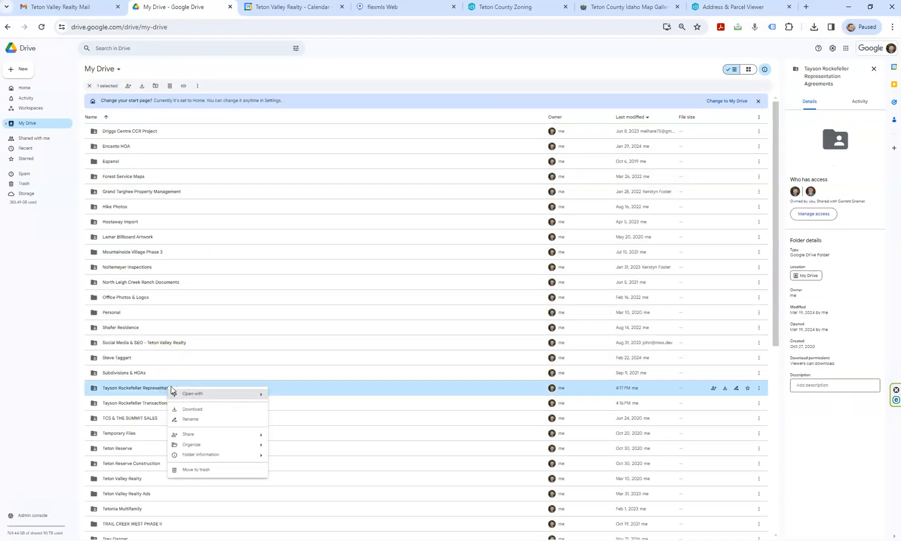
mouse_move(251, 397)
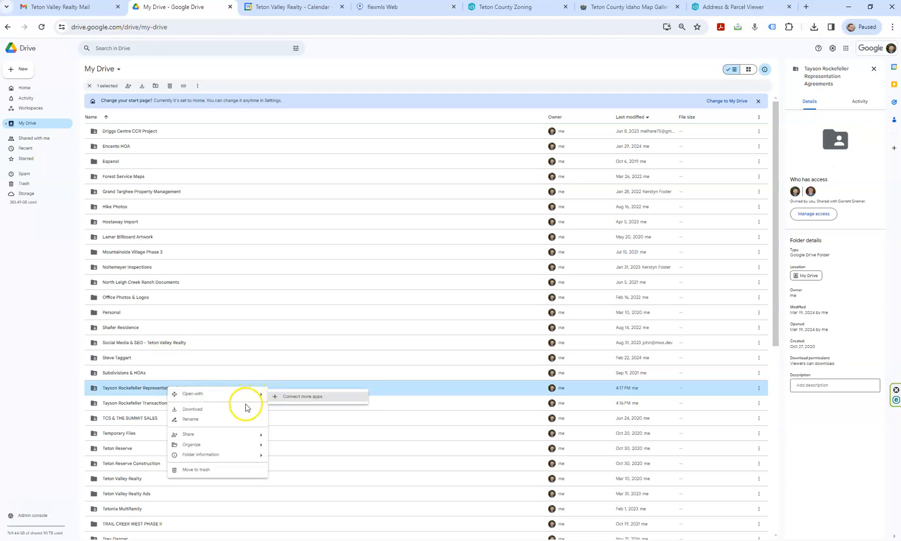
mouse_move(249, 433)
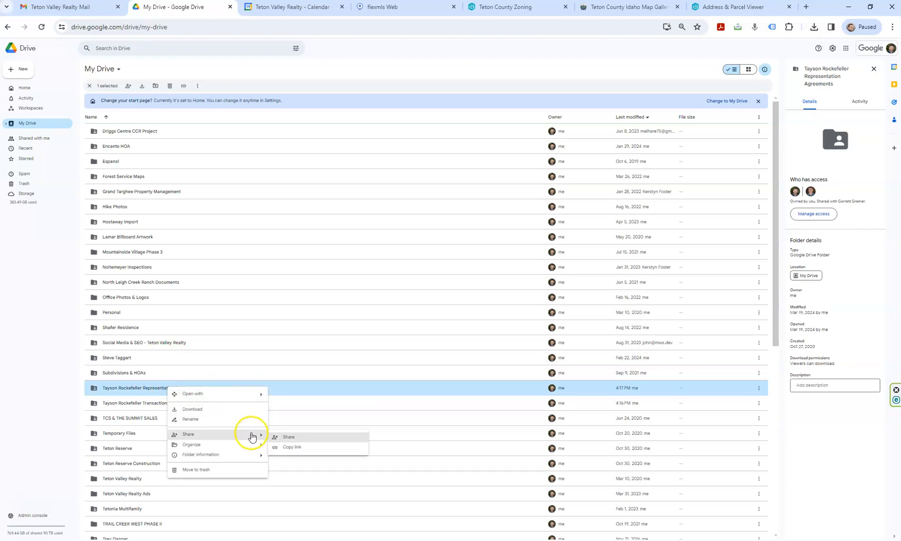
left_click(284, 437)
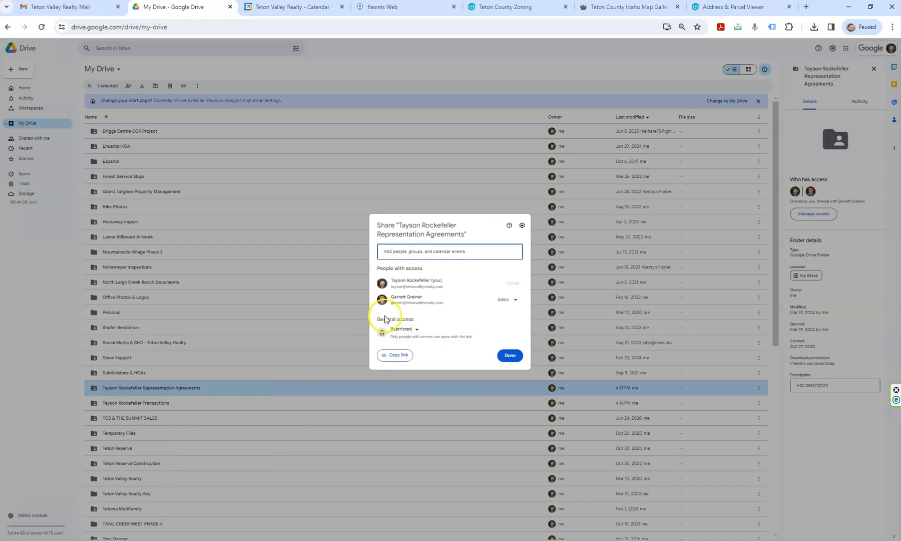
key("ctrl+v")
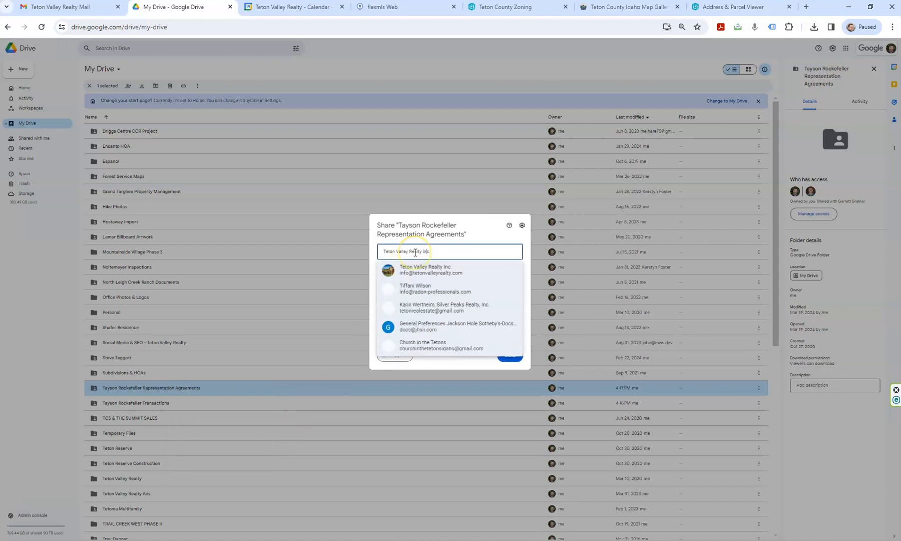
left_click(413, 269)
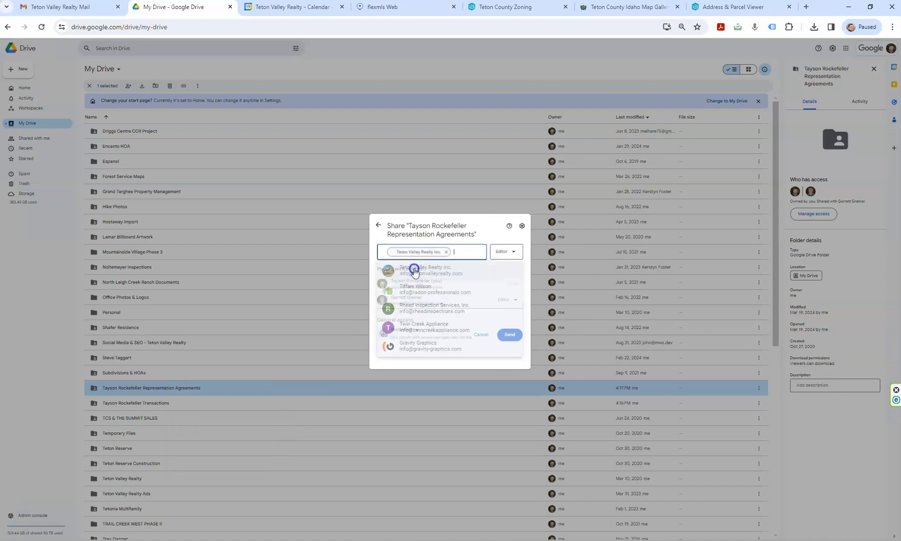
left_click(503, 265)
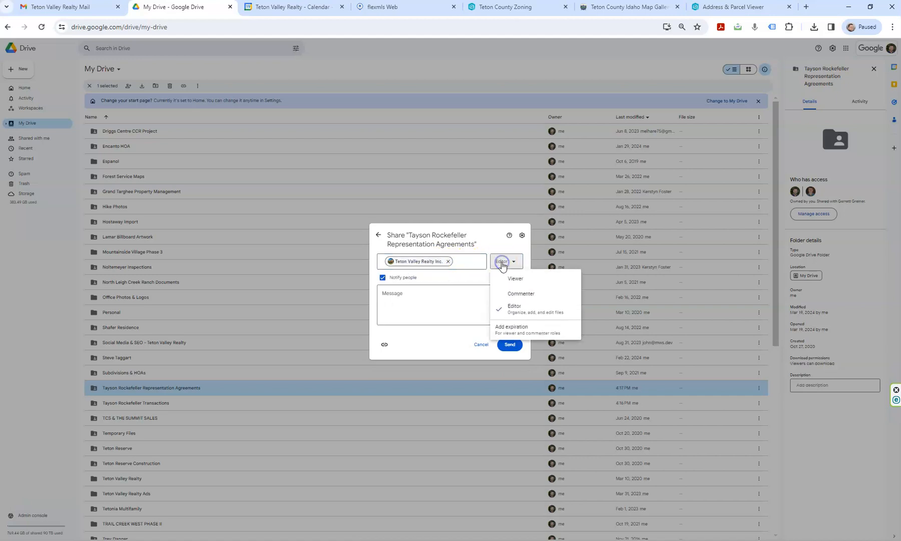
left_click(510, 276)
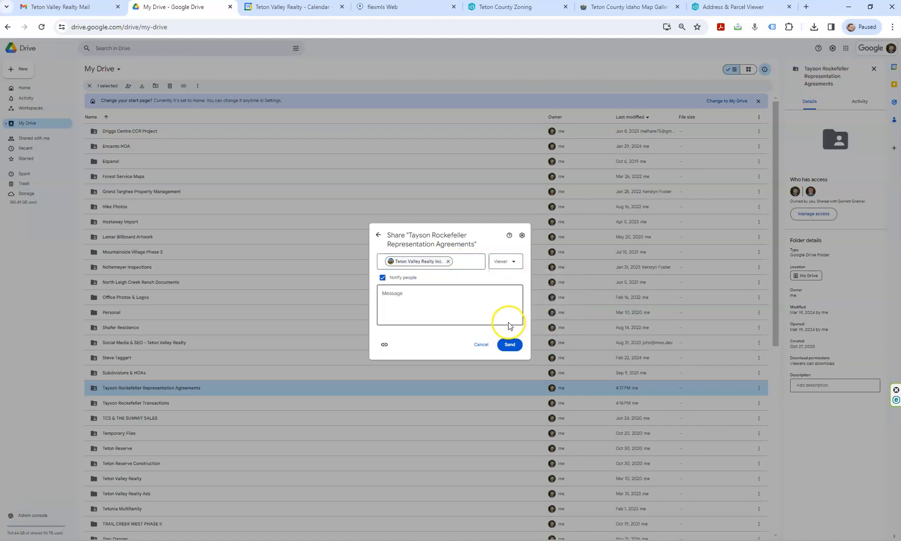
left_click(509, 345)
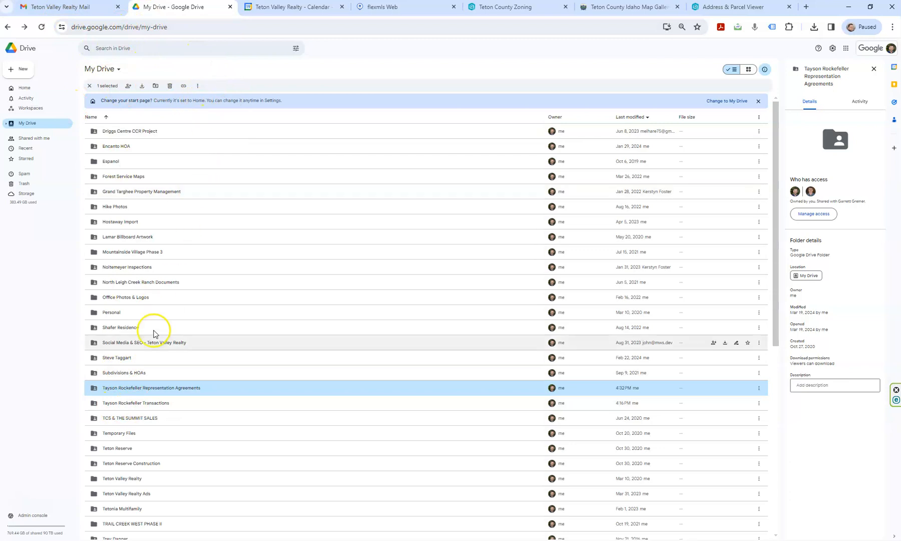
Open the agent's Transactions folder in My Drive to examine its subfolders
double_click(155, 404)
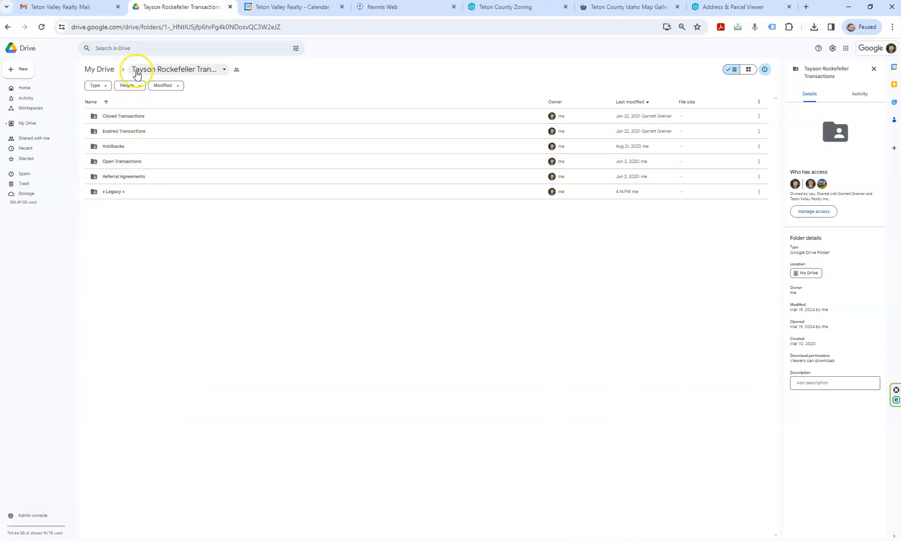
Open Open Transactions, start moving the HECK INTEREST, LLC folder, browse the agent's Transactions folder as destination, and cancel the move
double_click(138, 159)
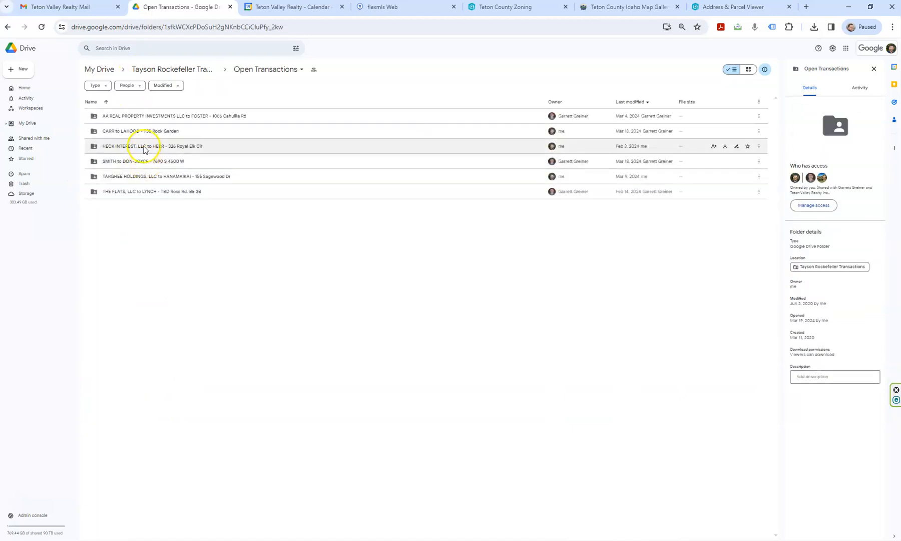
left_click(144, 147)
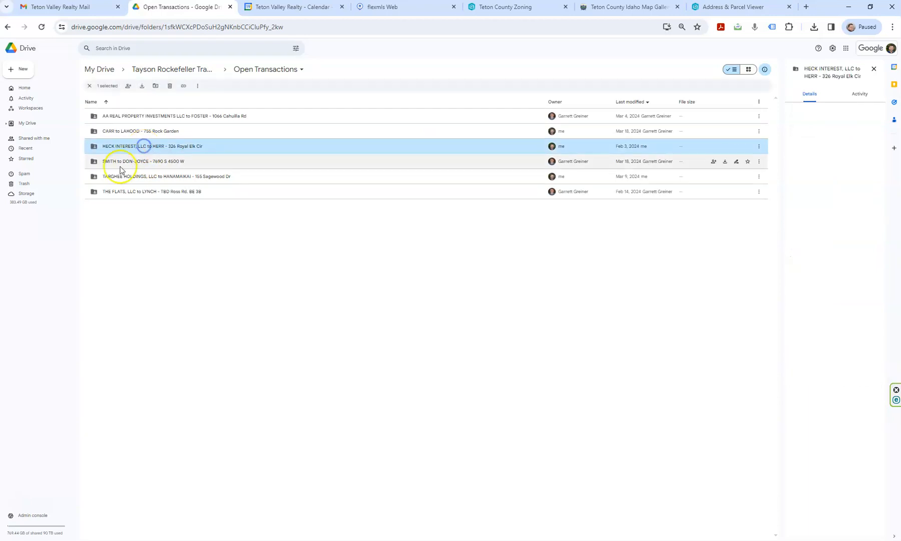
left_click(758, 147)
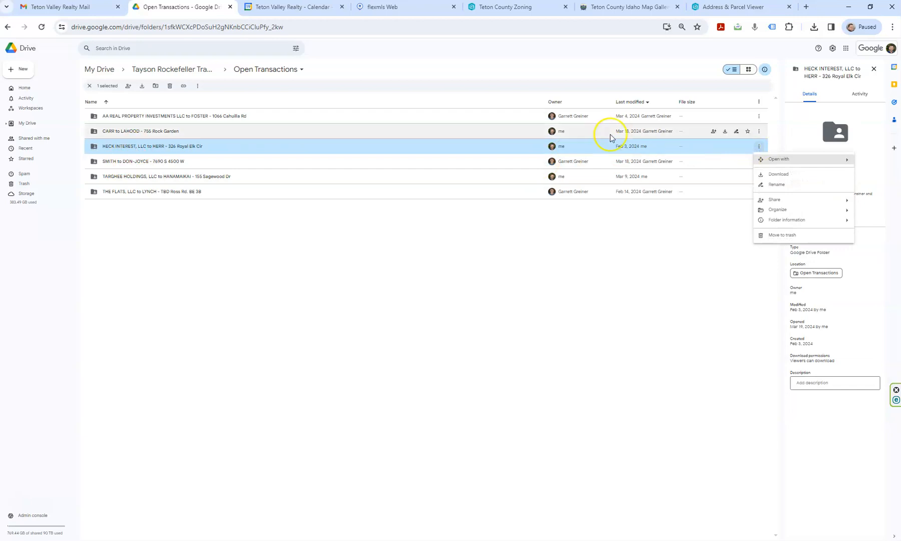
right_click(492, 142)
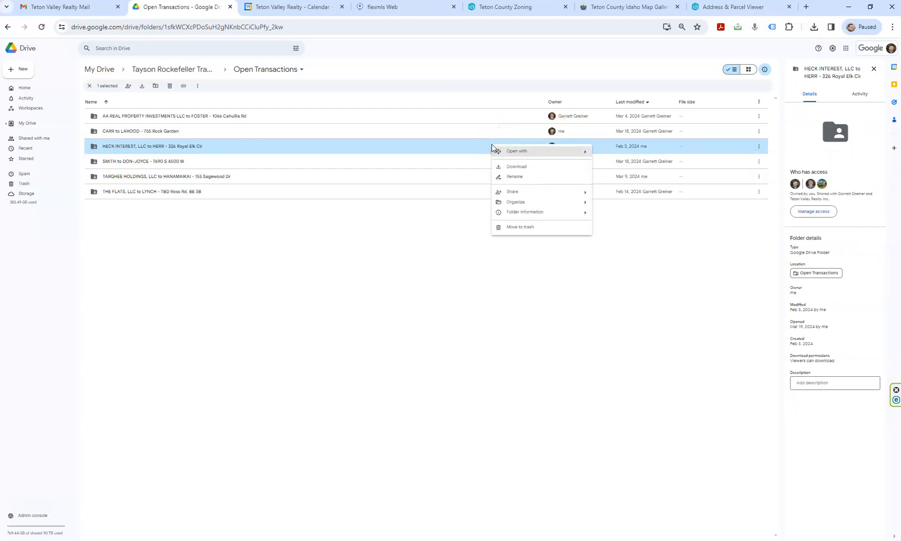
mouse_move(543, 204)
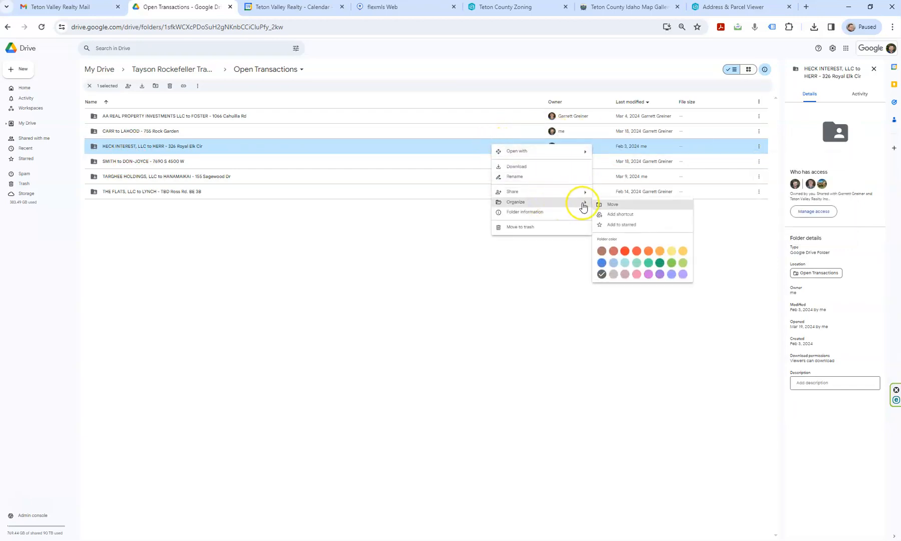
left_click(607, 205)
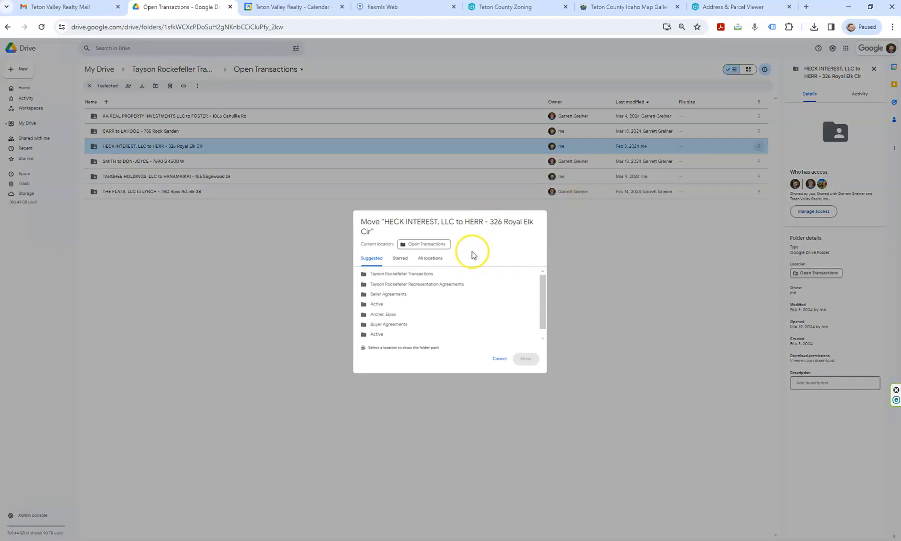
mouse_move(468, 288)
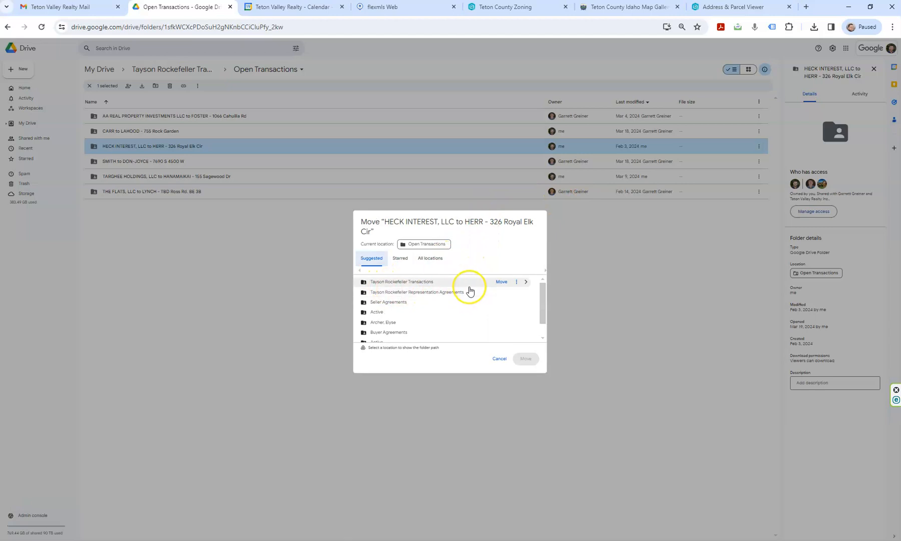
left_click(526, 283)
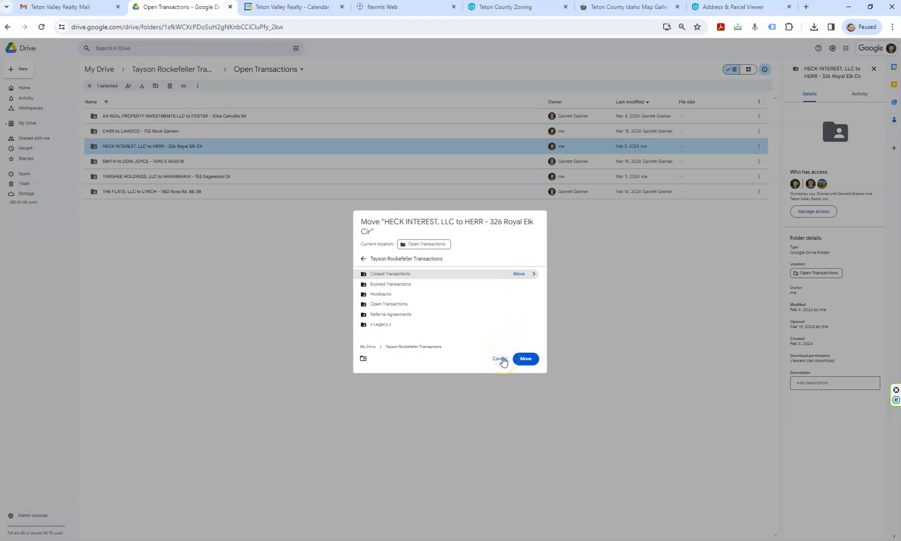
left_click(497, 360)
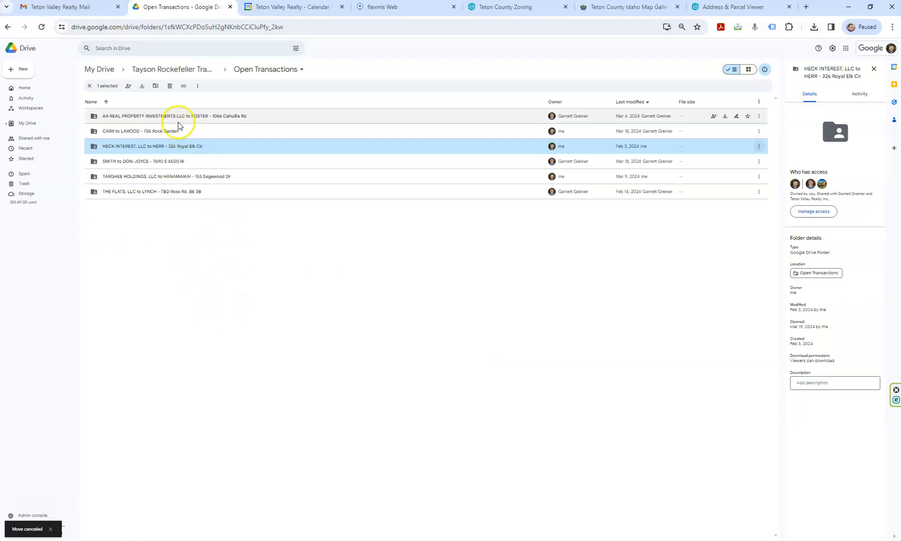
Return to My Drive, select the agent's Transactions folder, and switch to the Windows desktop, closing the Downloads window
left_click(100, 72)
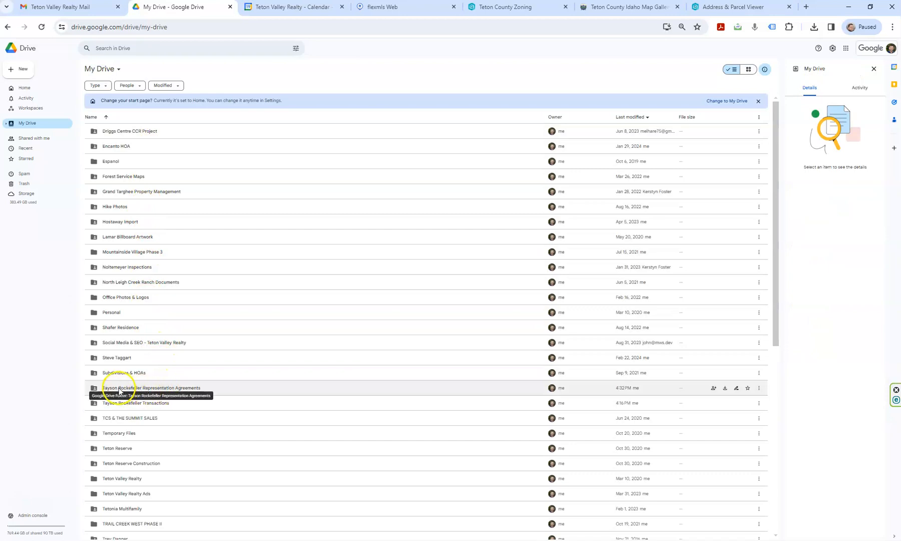
left_click(125, 401)
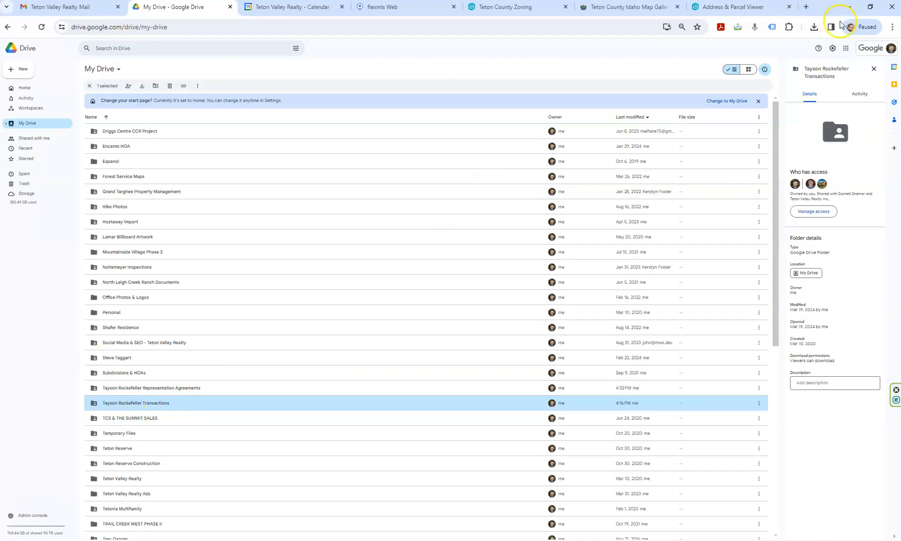
left_click(848, 7)
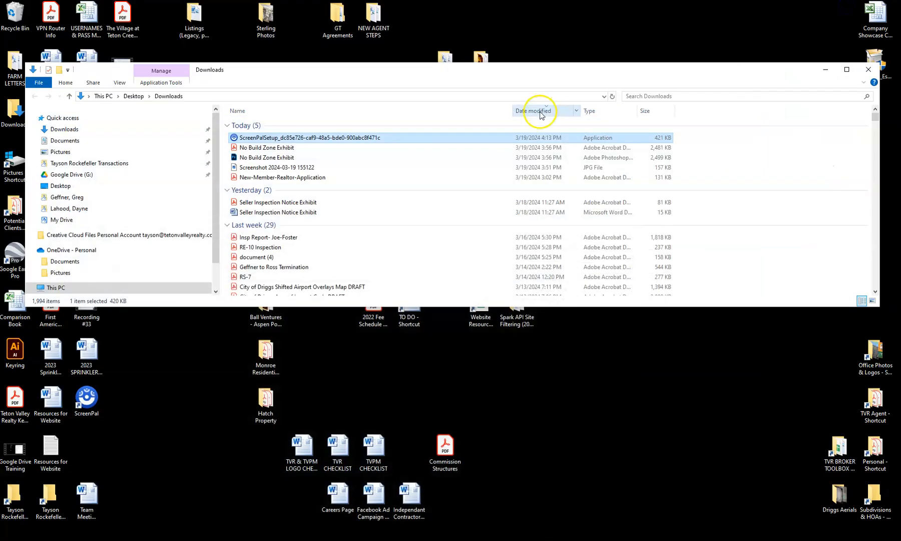
left_click(869, 69)
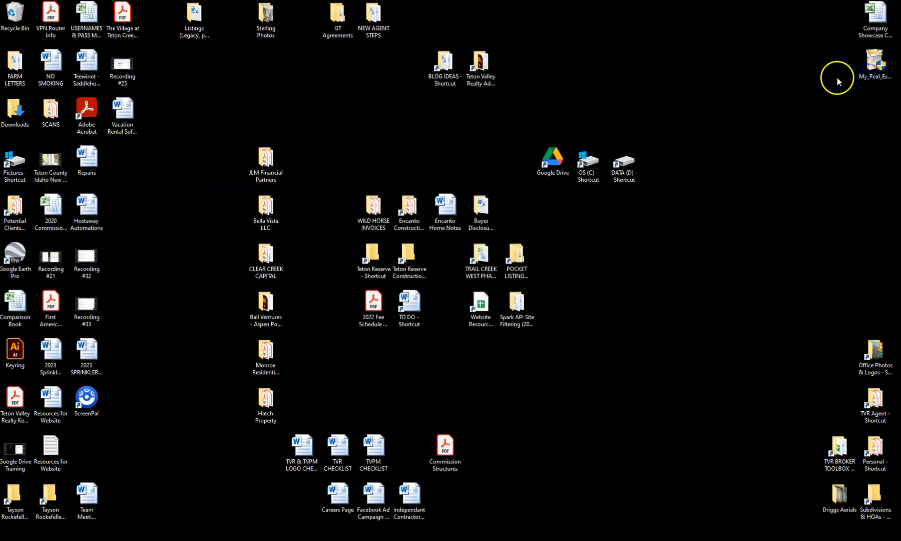
Open Google Drive (G:) in File Explorer from the desktop and browse through My Drive to the agent's Transactions folder
left_click(557, 163)
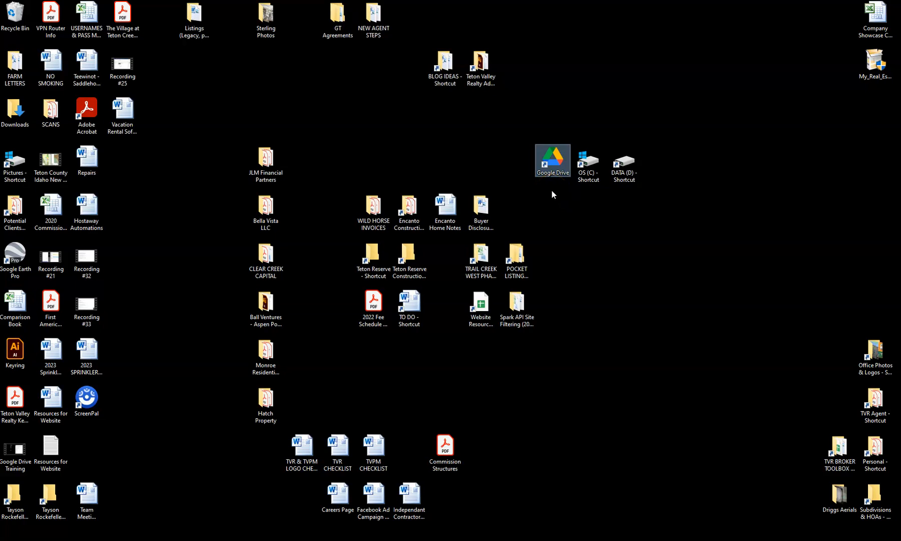
double_click(553, 168)
double_click(550, 172)
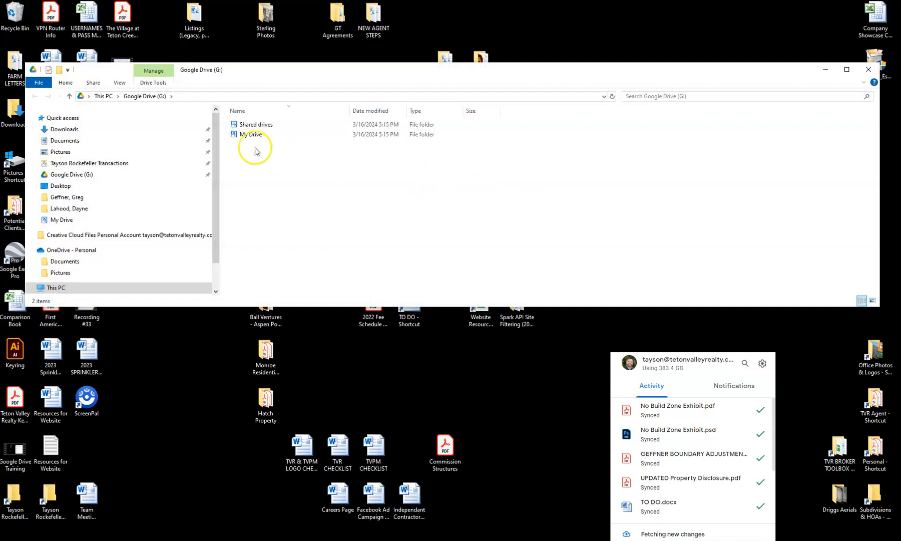
double_click(251, 134)
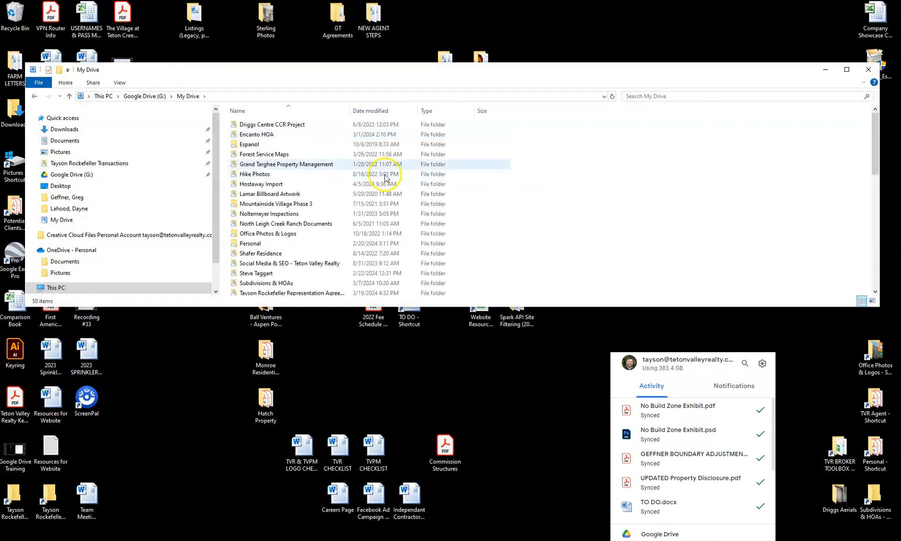
scroll(330, 184, "down", 3)
scroll(328, 185, "up", 3)
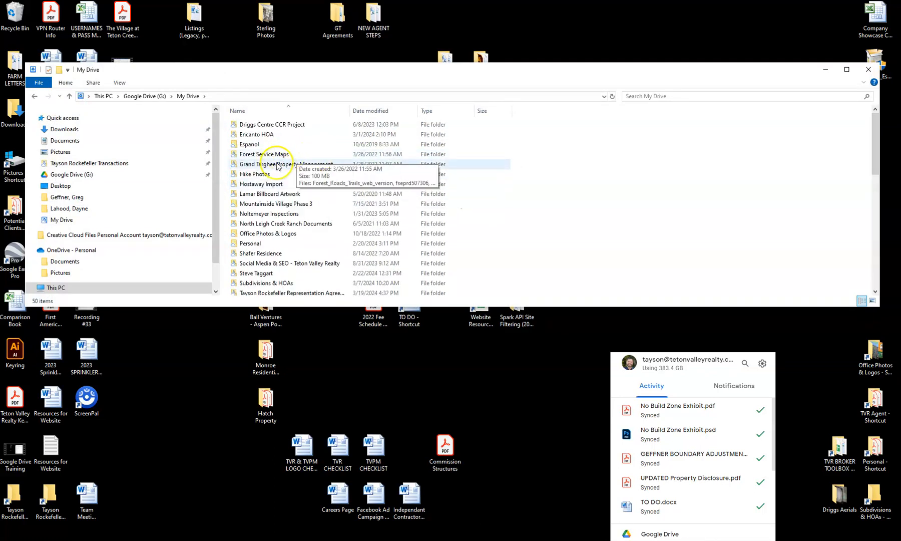
scroll(283, 253, "down", 1)
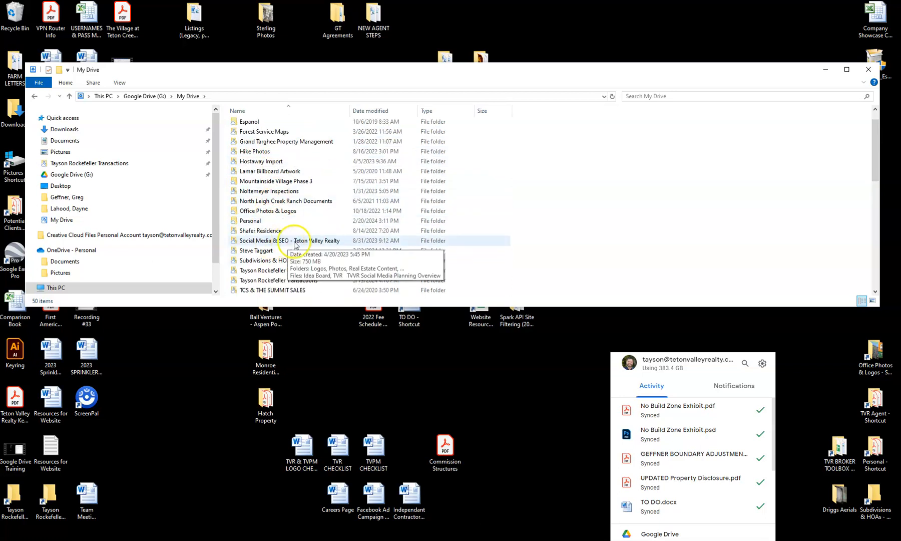
double_click(309, 283)
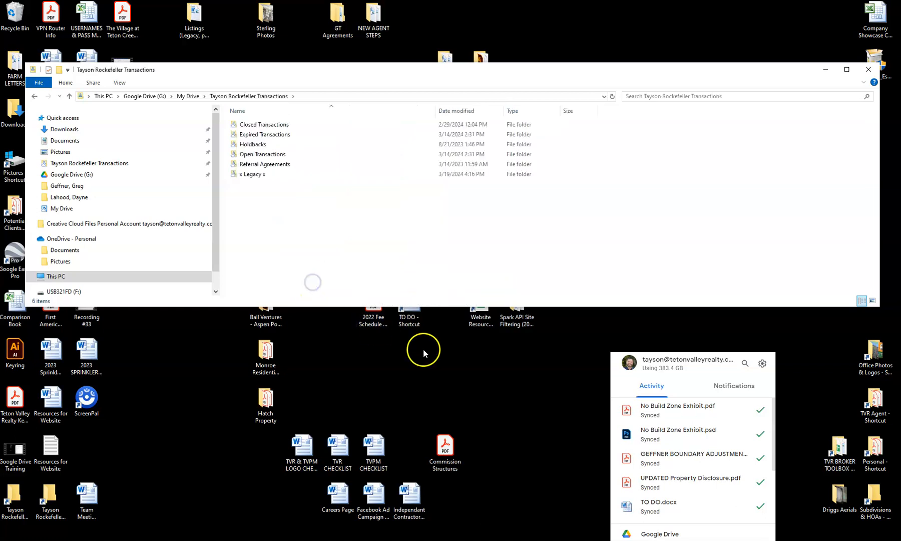
Open a second Google Drive (G:) Explorer window and arrange it above the window showing the Transactions folder
left_click_drag(511, 75, 503, 291)
left_click(550, 170)
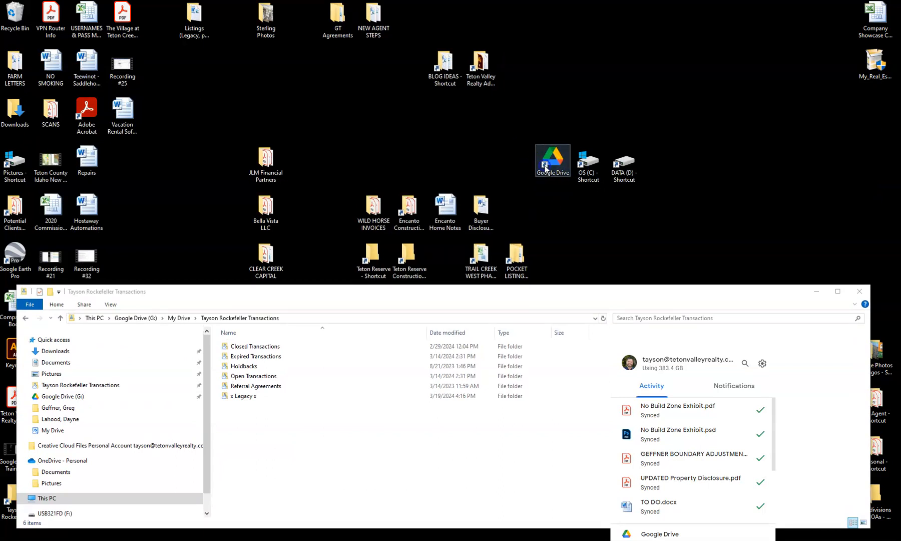
double_click(545, 170)
left_click_drag(363, 310, 353, 44)
left_click(255, 104)
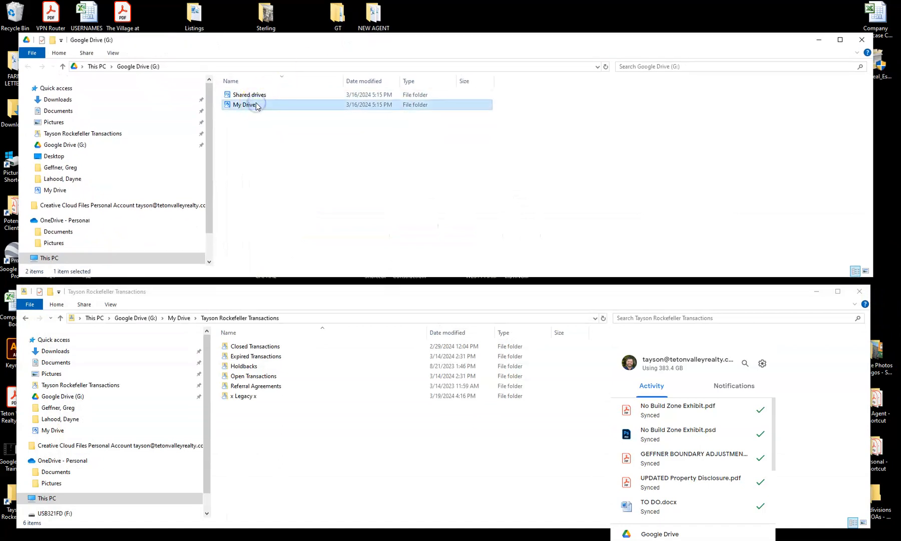
Show Open Transactions in the lower Explorer window and Closed Transactions in the upper one
double_click(267, 376)
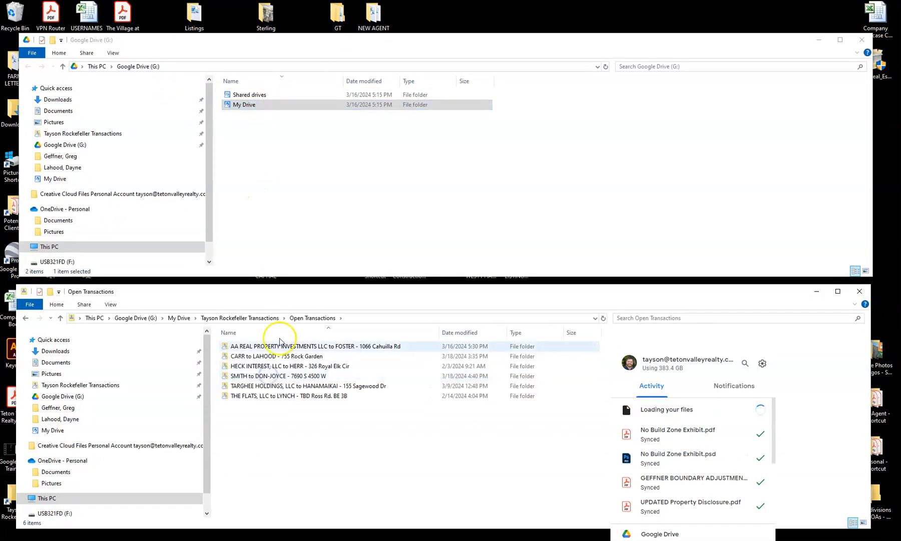
double_click(245, 103)
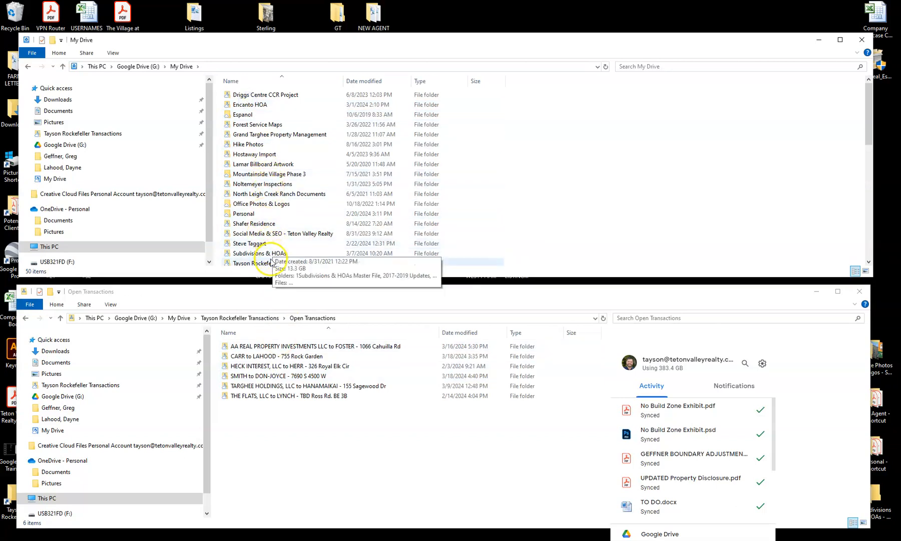
scroll(278, 250, "down", 2)
double_click(276, 222)
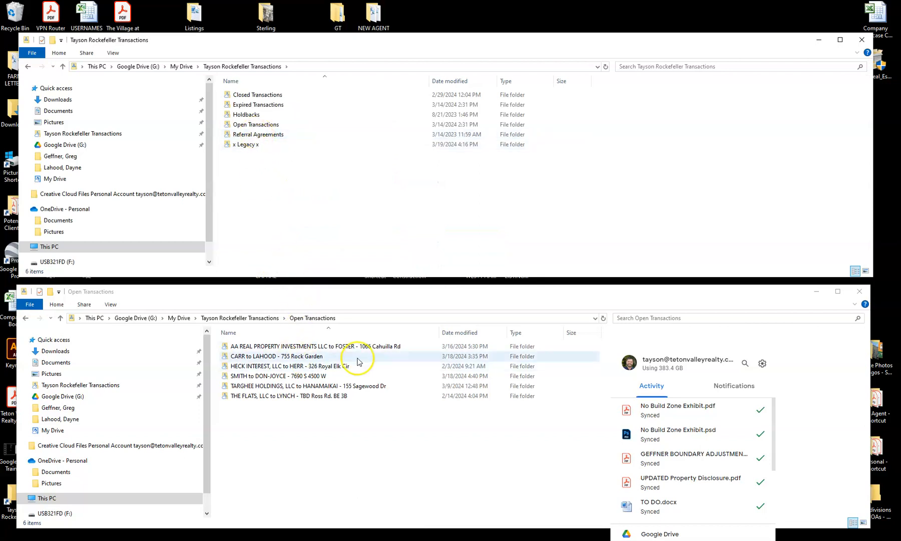
double_click(245, 95)
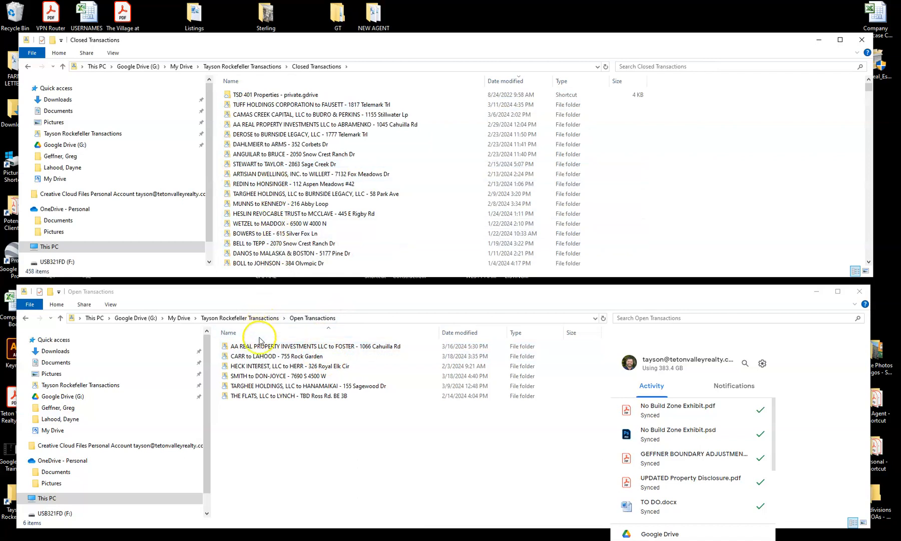
Select the HECK INTEREST, LLC folder in Open Transactions and put away both Explorer windows
left_click_drag(257, 369, 296, 371)
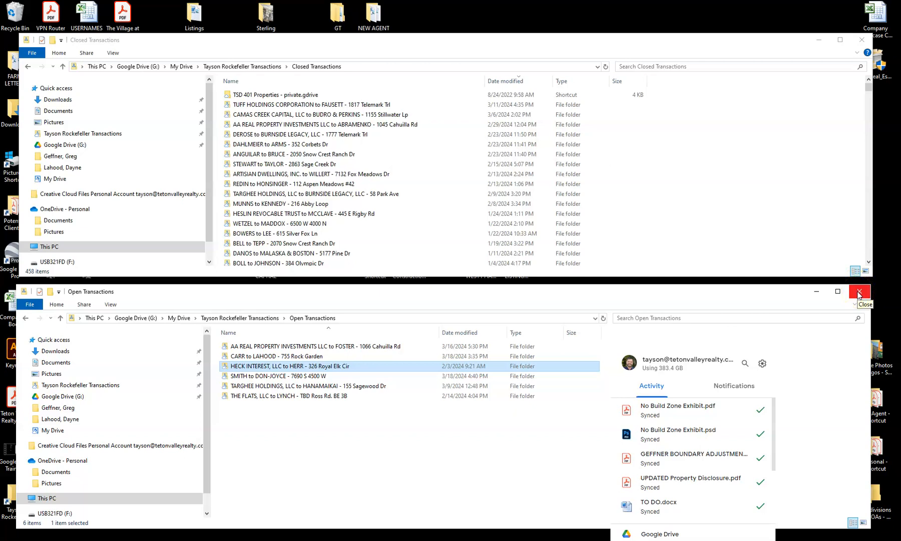
left_click(813, 292)
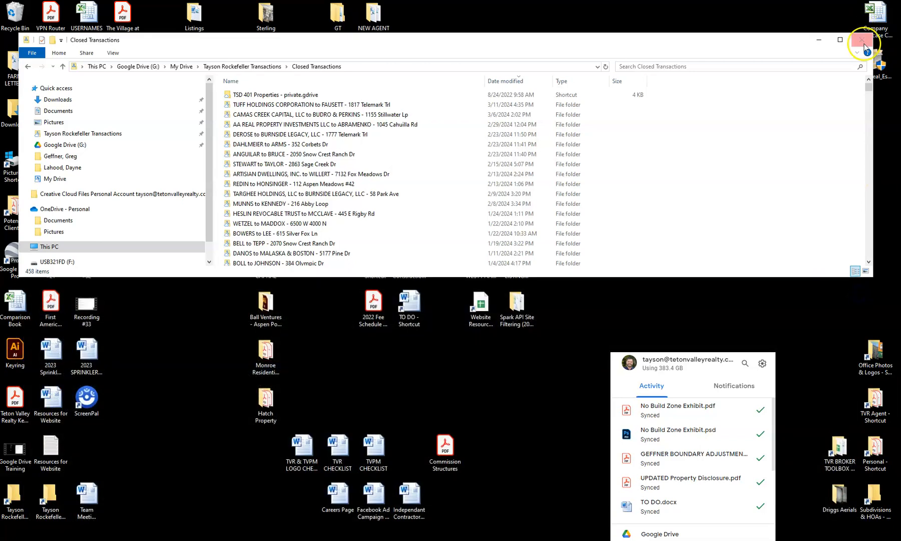
left_click(863, 43)
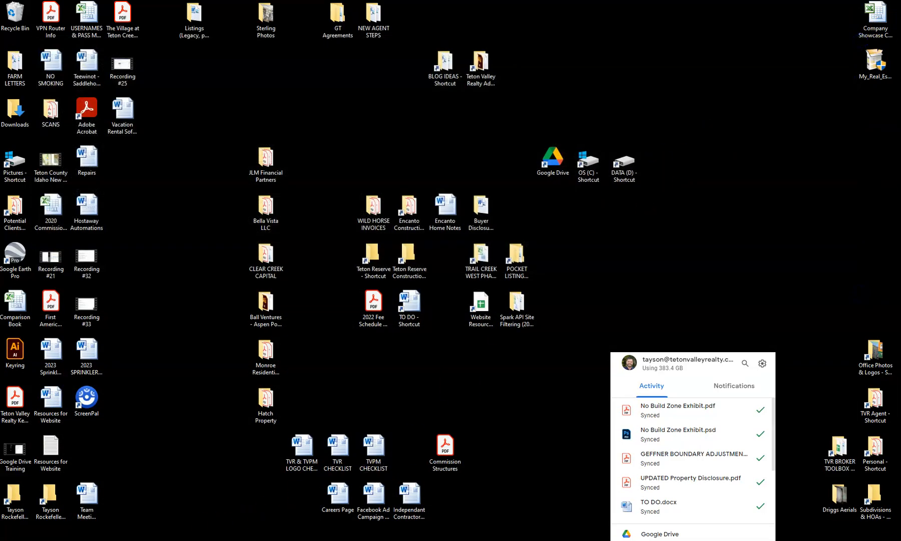
Switch back to Google Drive in the browser and open the agent's Transactions folder to review its subfolders
mouse_move(235, 539)
left_click(146, 515)
left_click(169, 403)
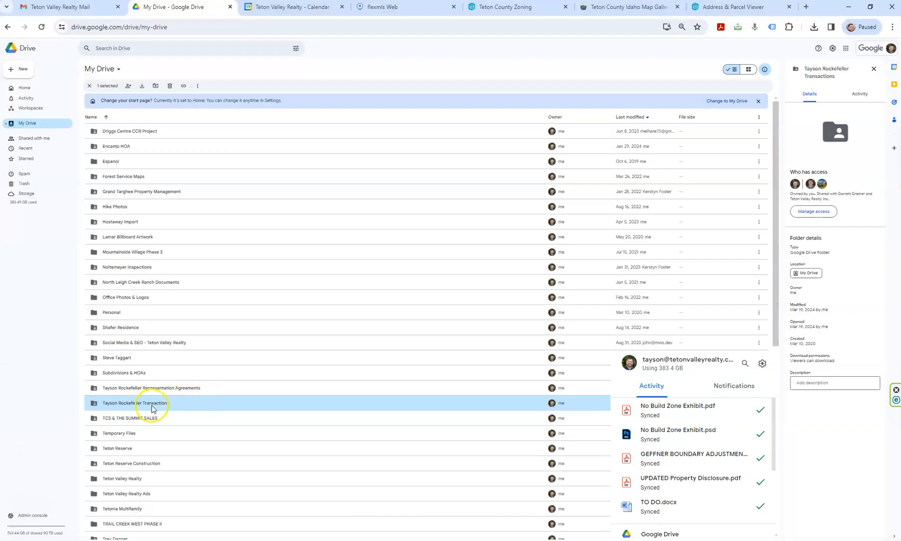
double_click(150, 404)
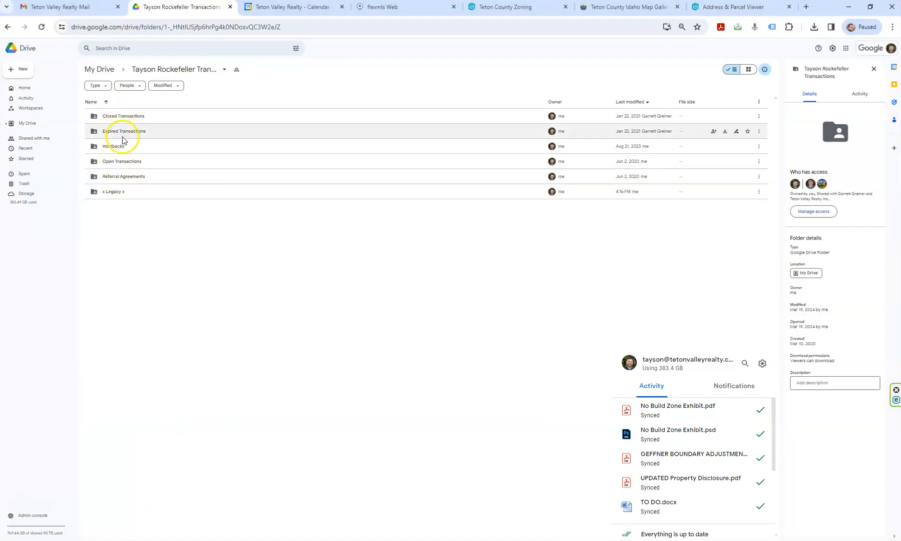
Go back to My Drive and open Seller Agreements inside the agent's Representation Agreements folder
left_click(89, 65)
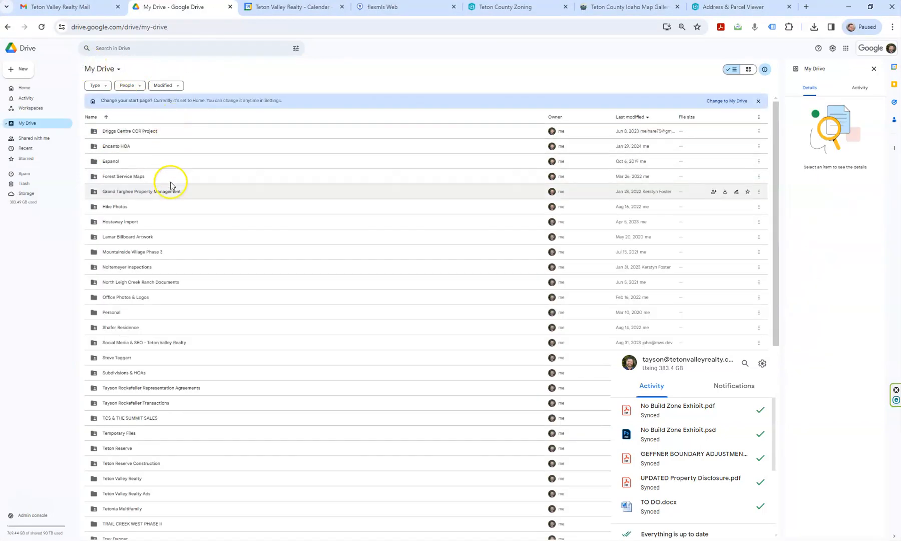
double_click(151, 388)
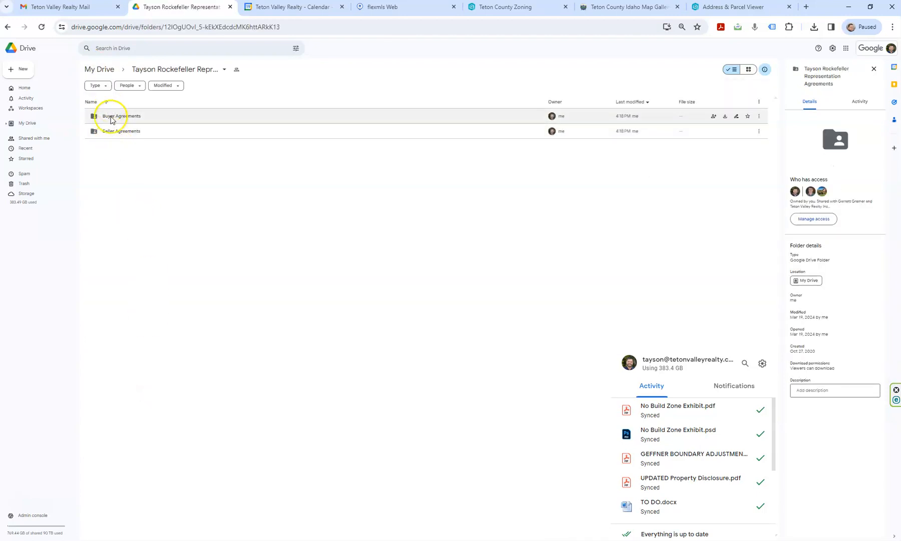
double_click(112, 132)
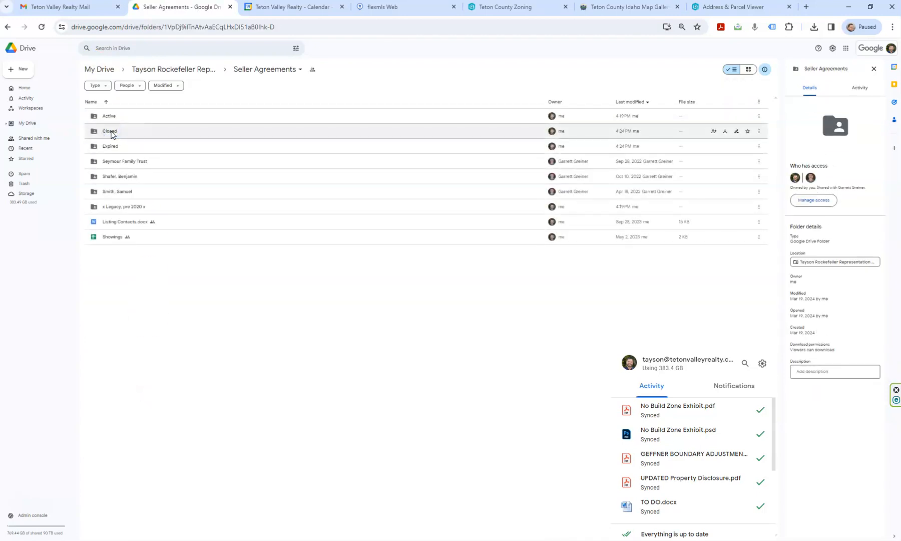